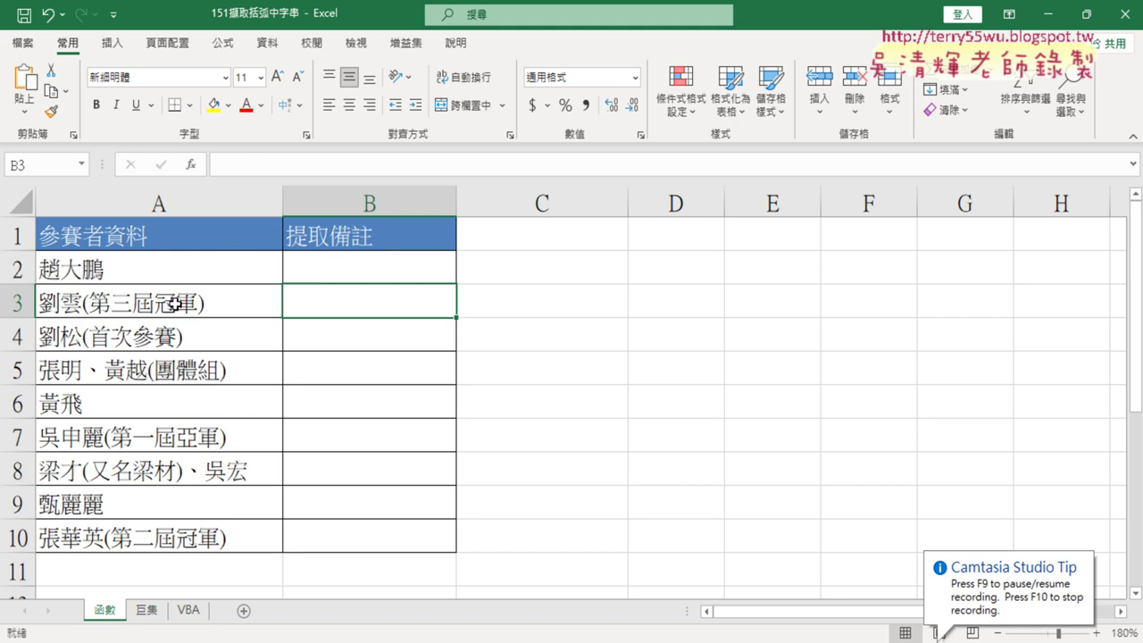
- Insert an empty FIND function into cell B3 from the Text function category
left_click(175, 304)
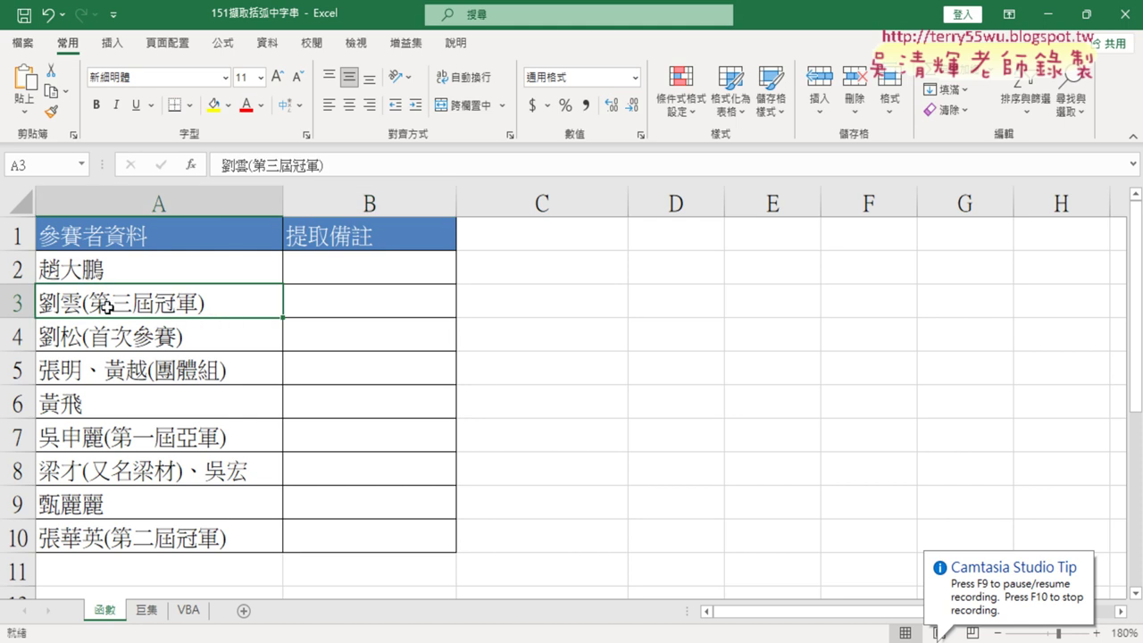
left_click(377, 311)
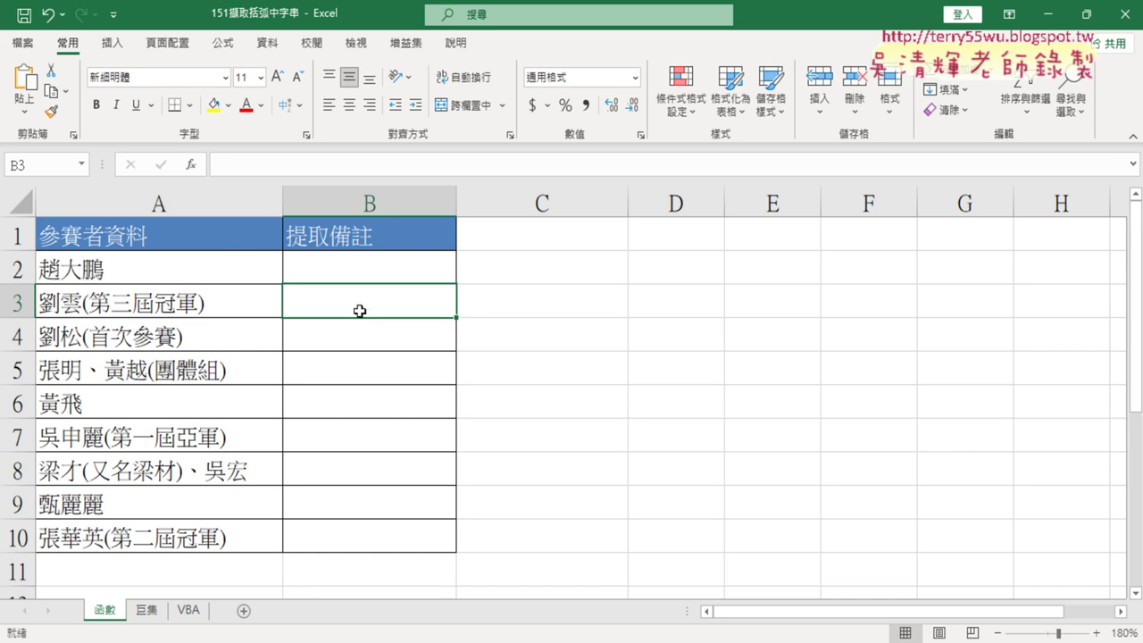
left_click(190, 164)
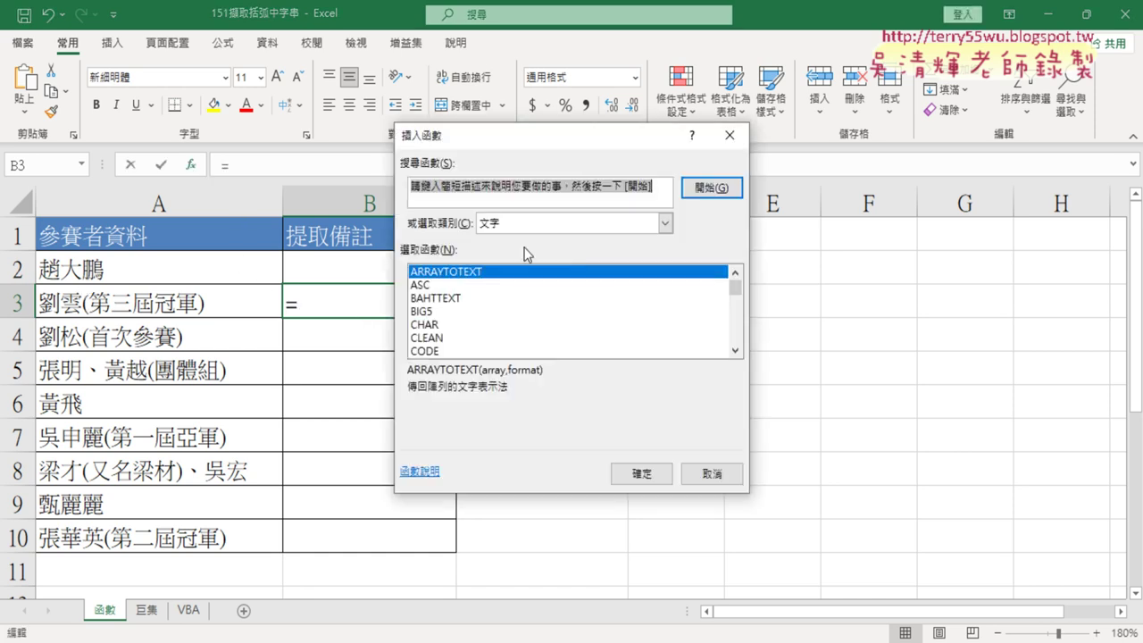
scroll(739, 352, "down", 1)
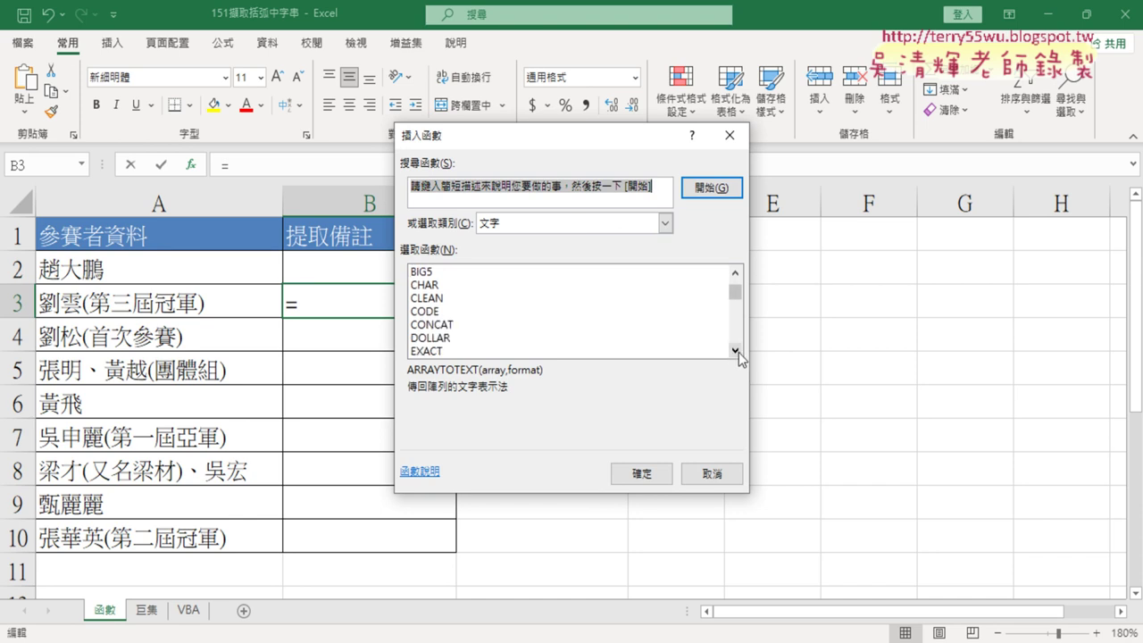
scroll(739, 352, "down", 1)
left_click(493, 326)
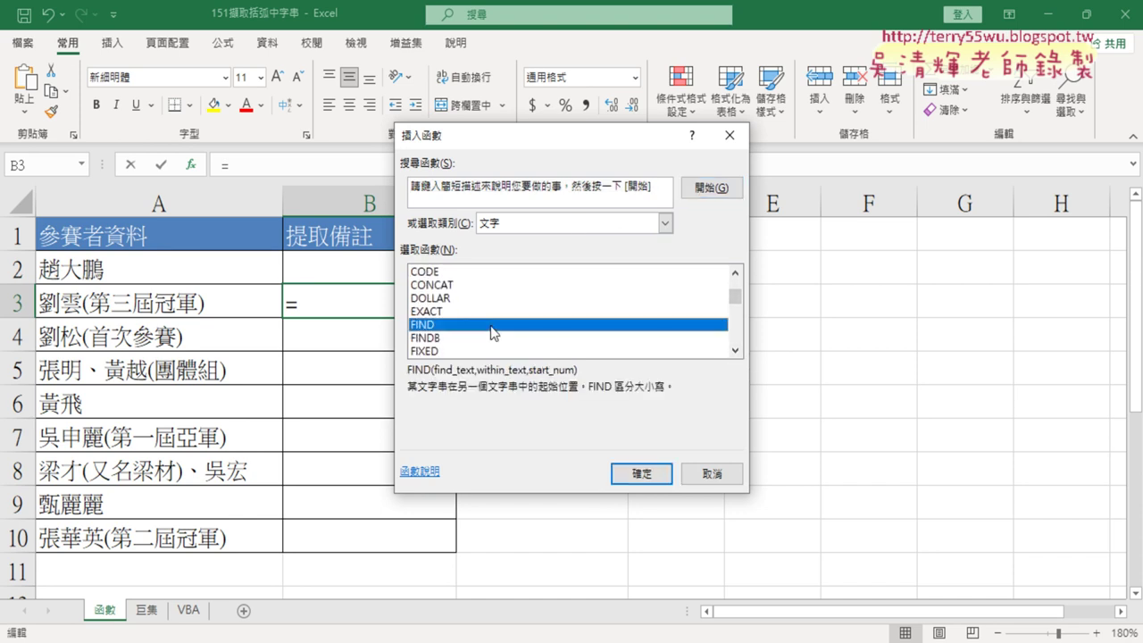
left_click(646, 473)
left_click_drag(622, 179, 783, 195)
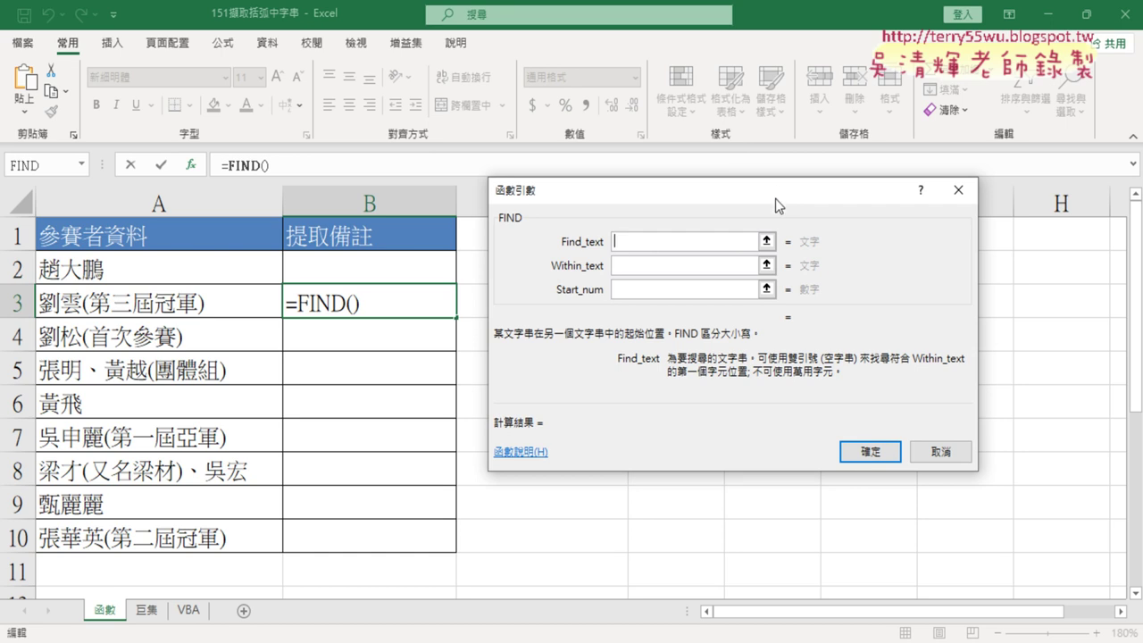
- Set FIND's Find_text to "(" and Within_text to A3, so B3 returns 3
type("(")
left_click(622, 266)
left_click(627, 240)
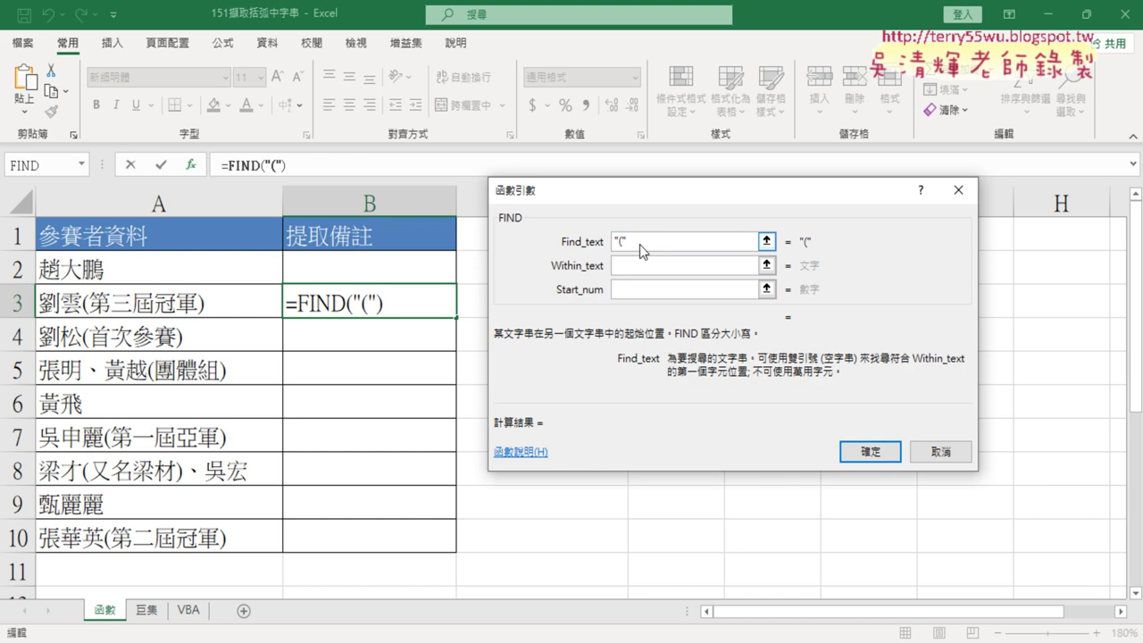
left_click(646, 266)
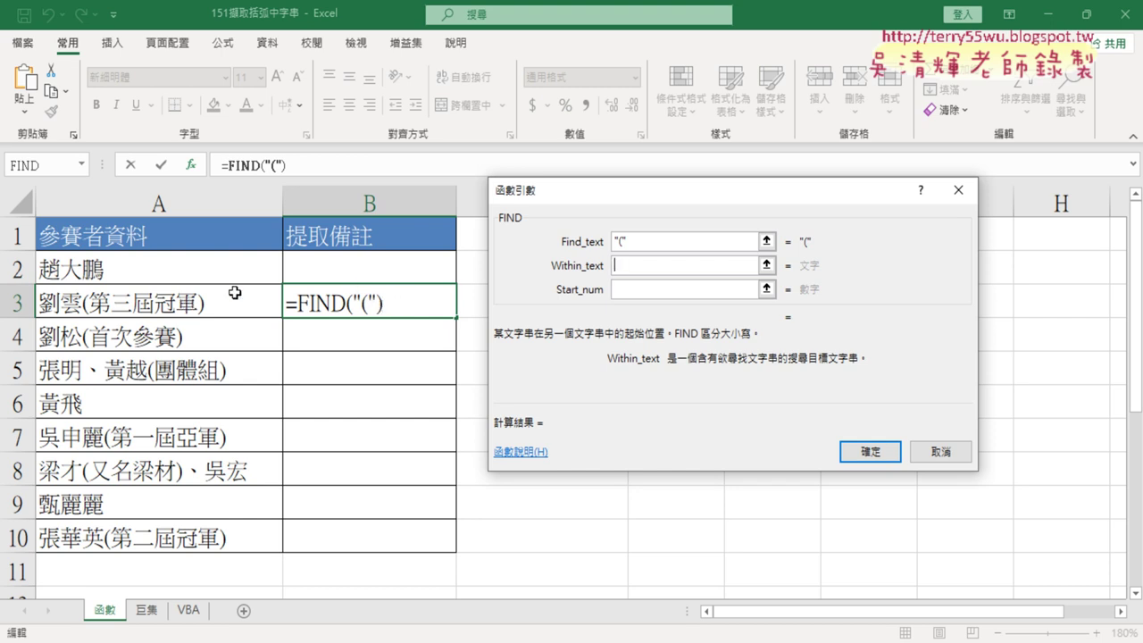
left_click(168, 305)
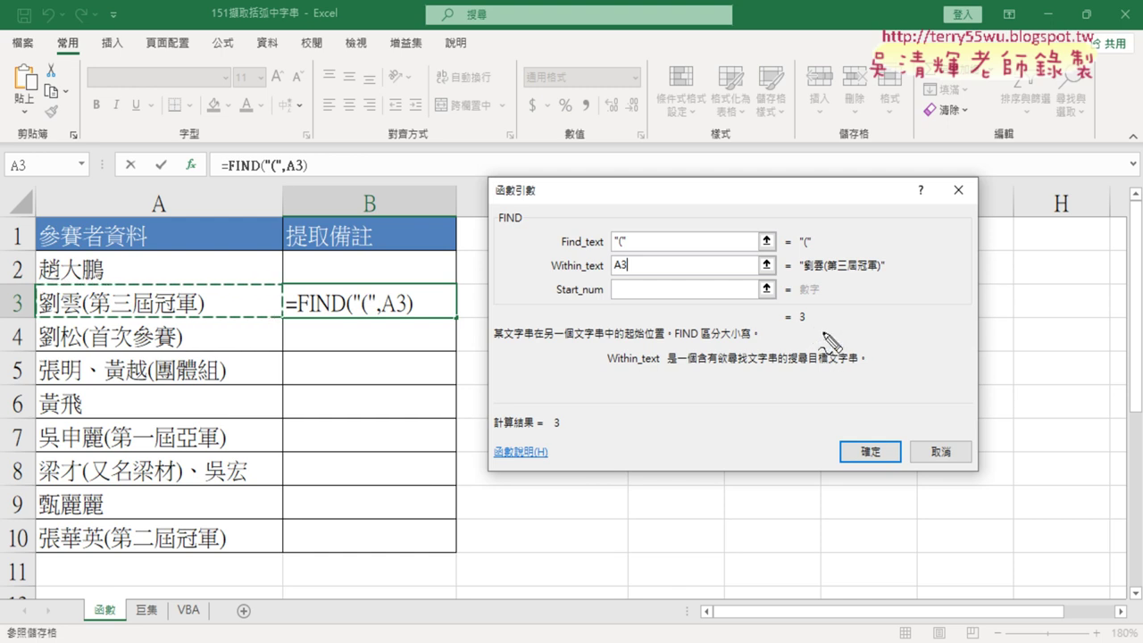
mouse_move(794, 333)
left_mouse_down()
mouse_move(793, 299)
mouse_move(812, 305)
left_mouse_up()
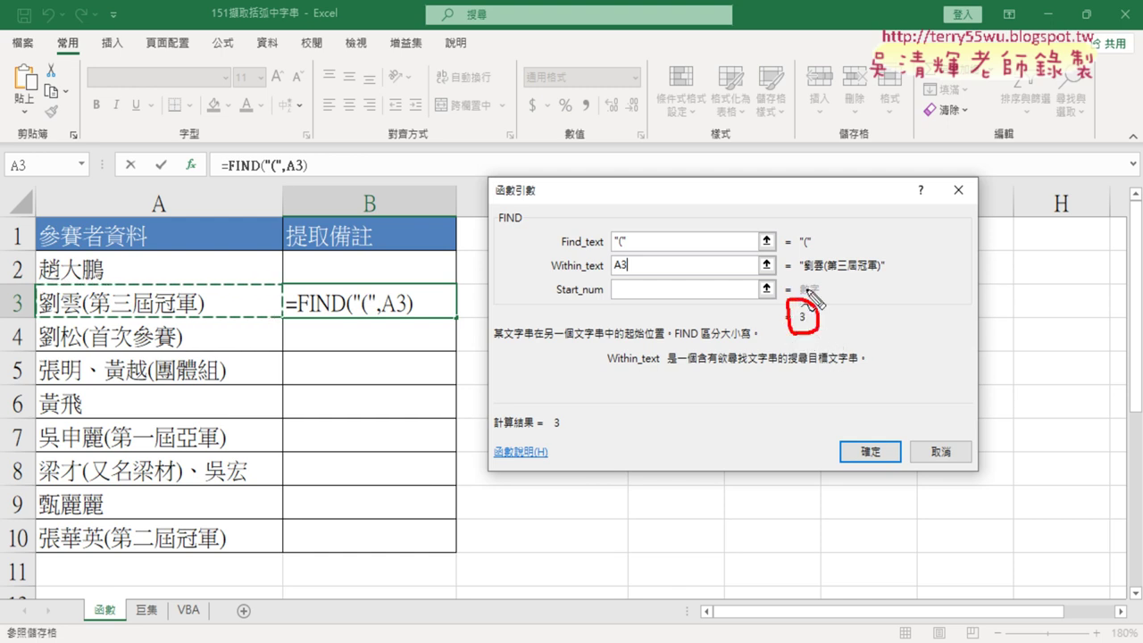
left_click_drag(802, 252, 814, 253)
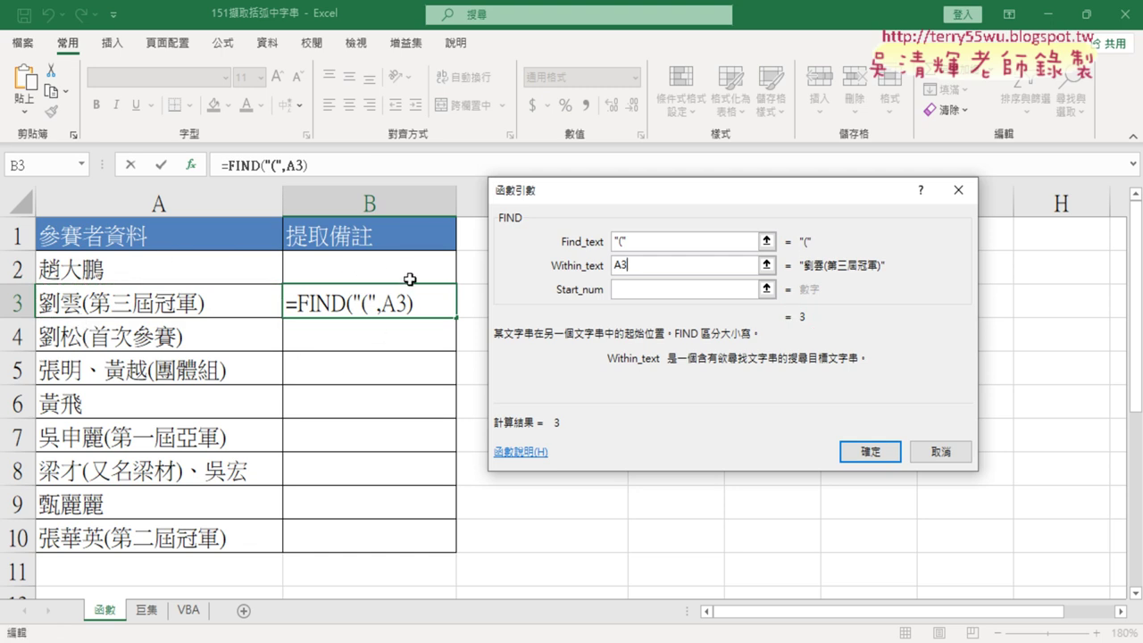
left_click(882, 452)
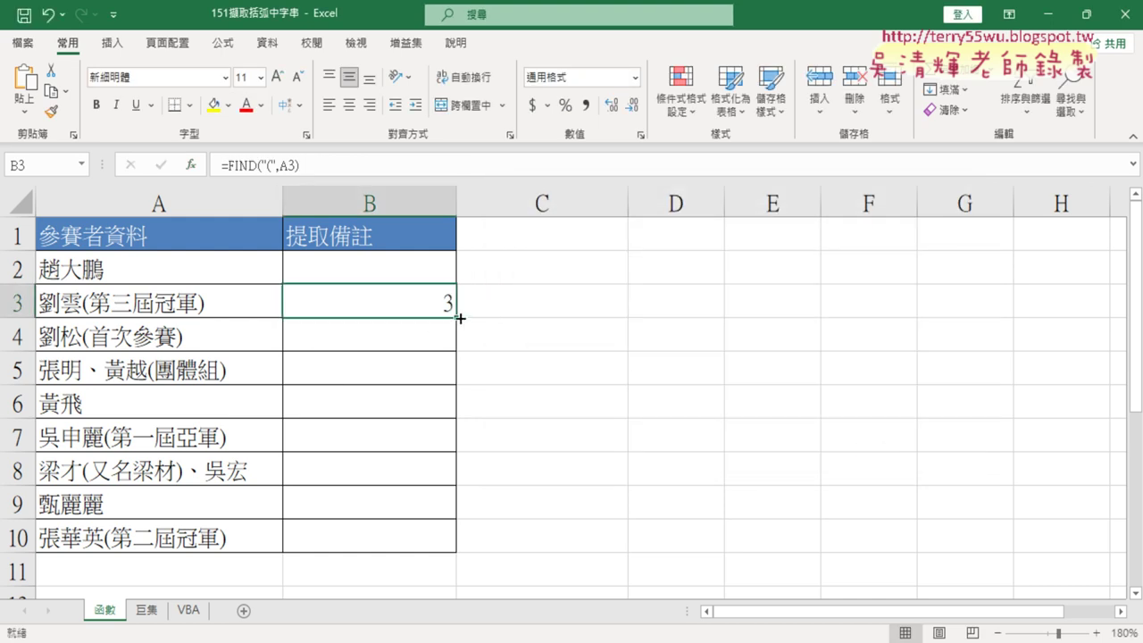
- Copy B3's FIND formula up into B2 and inspect its arguments
left_click_drag(459, 318, 459, 260)
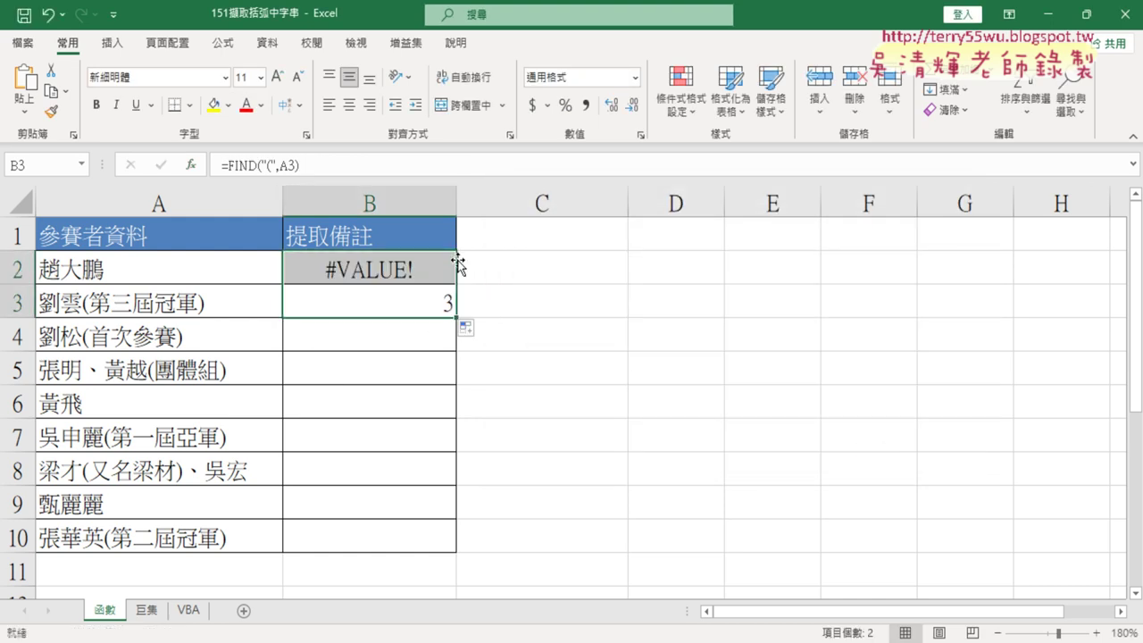
left_click(394, 266)
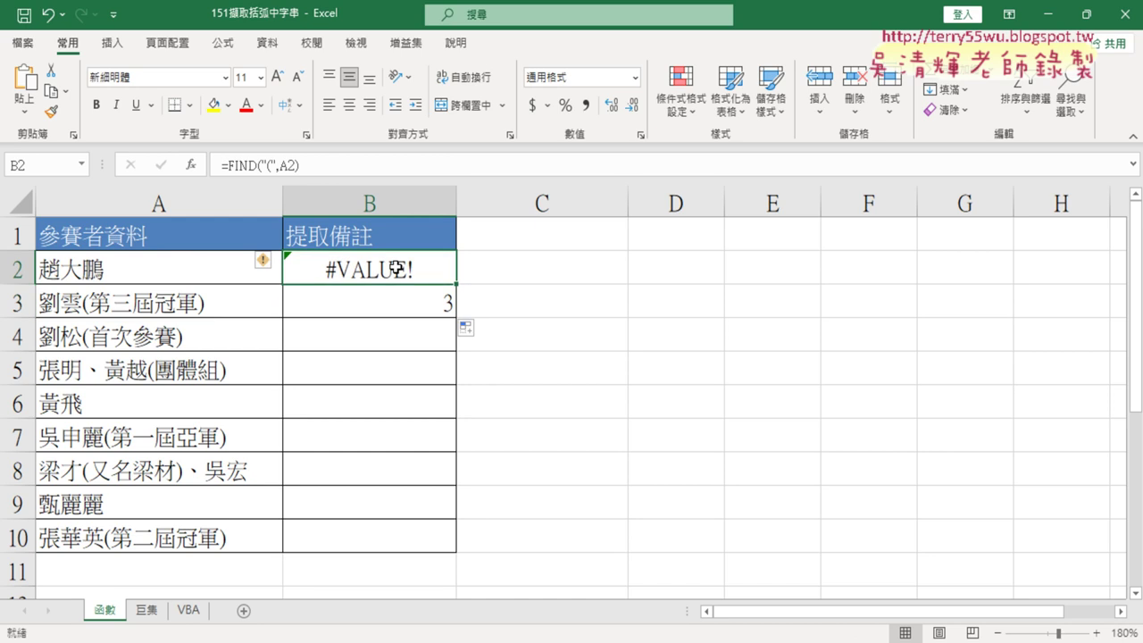
left_click(236, 164)
left_click(190, 165)
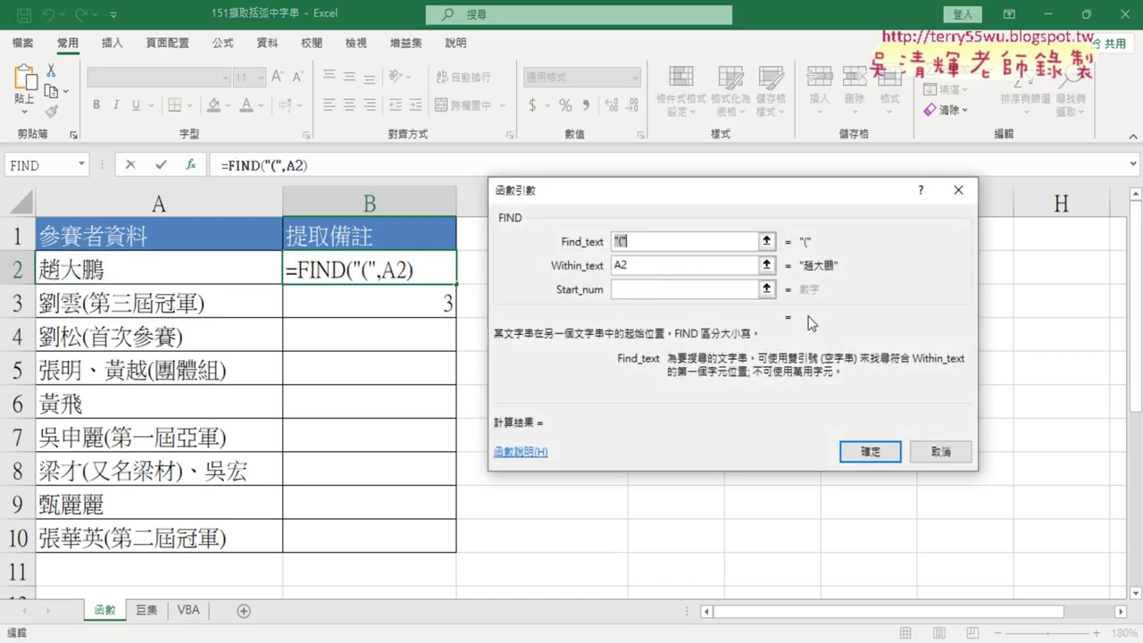
left_click(861, 451)
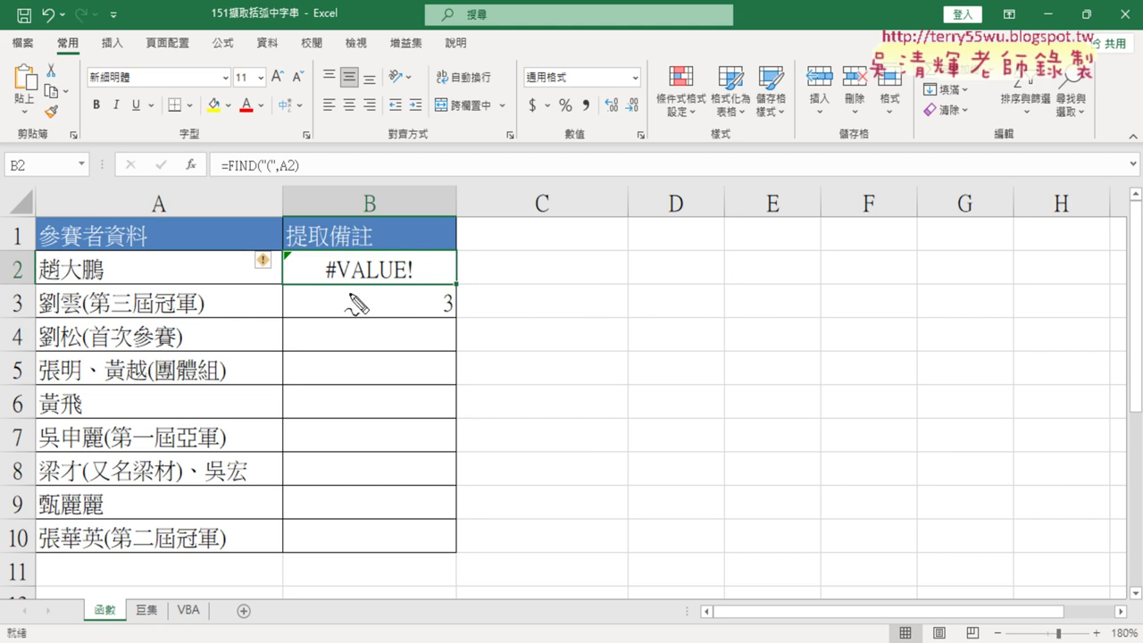
- Highlight the #VALUE! error in B2, then return to cell B3
left_click_drag(323, 279, 334, 280)
left_click_drag(343, 284, 405, 285)
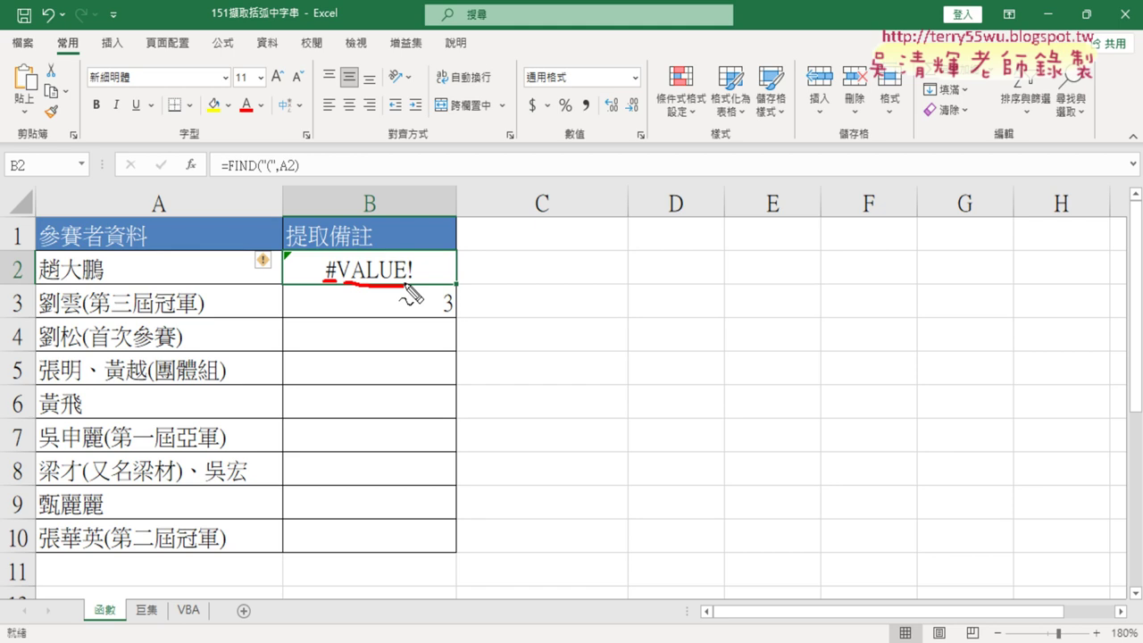
key("Escape")
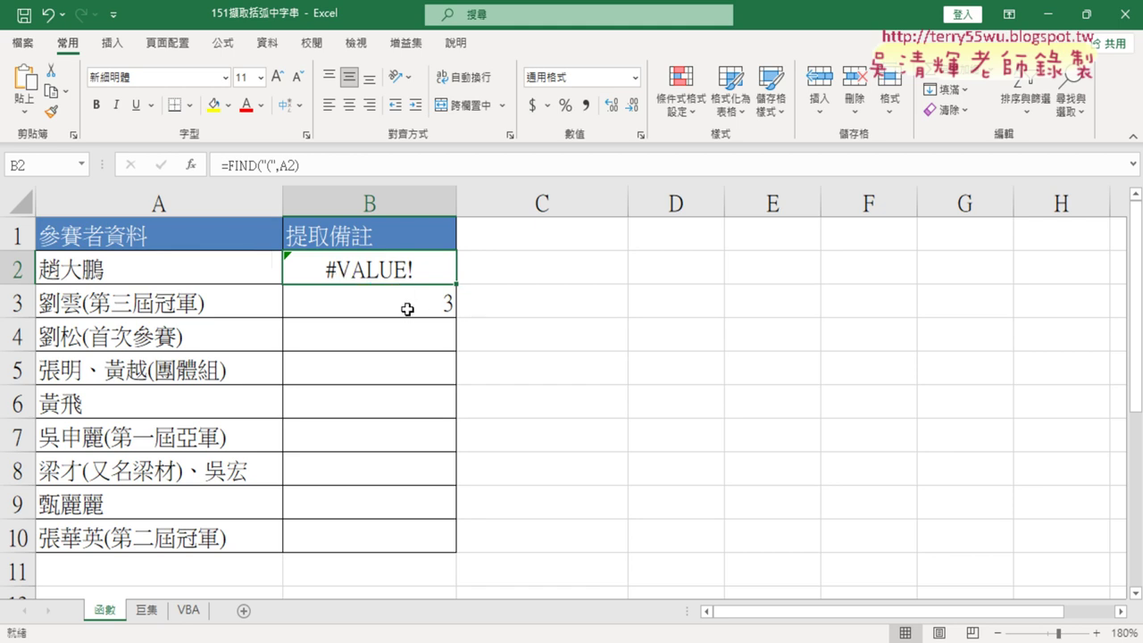
left_click(406, 309)
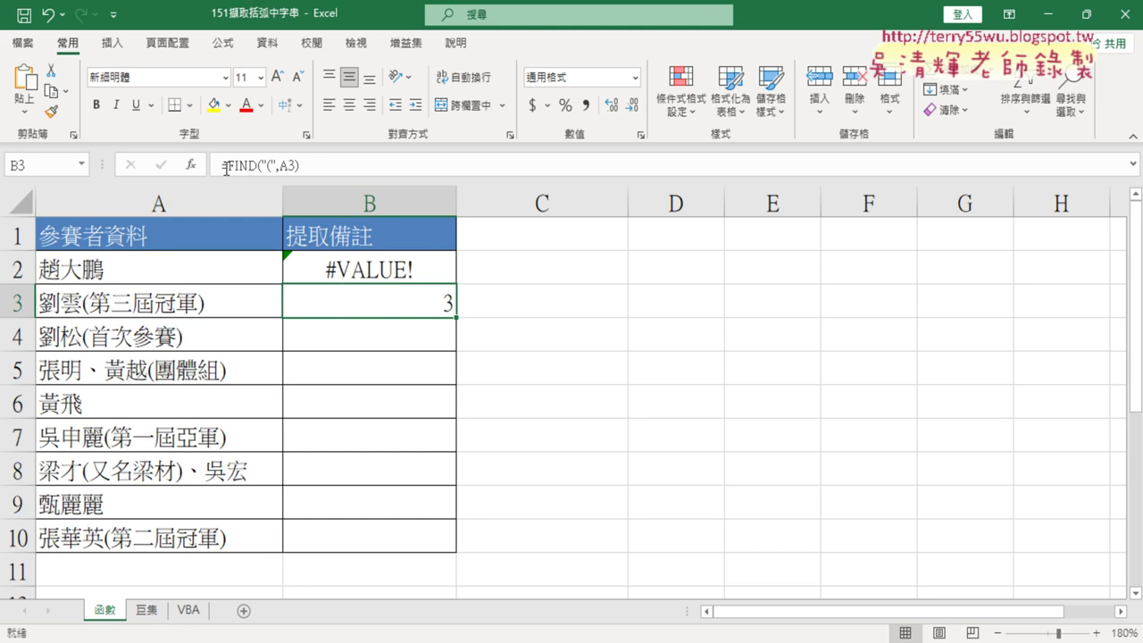
- Cut the FIND("(",A3) expression out of B3's formula
left_click_drag(226, 167, 300, 166)
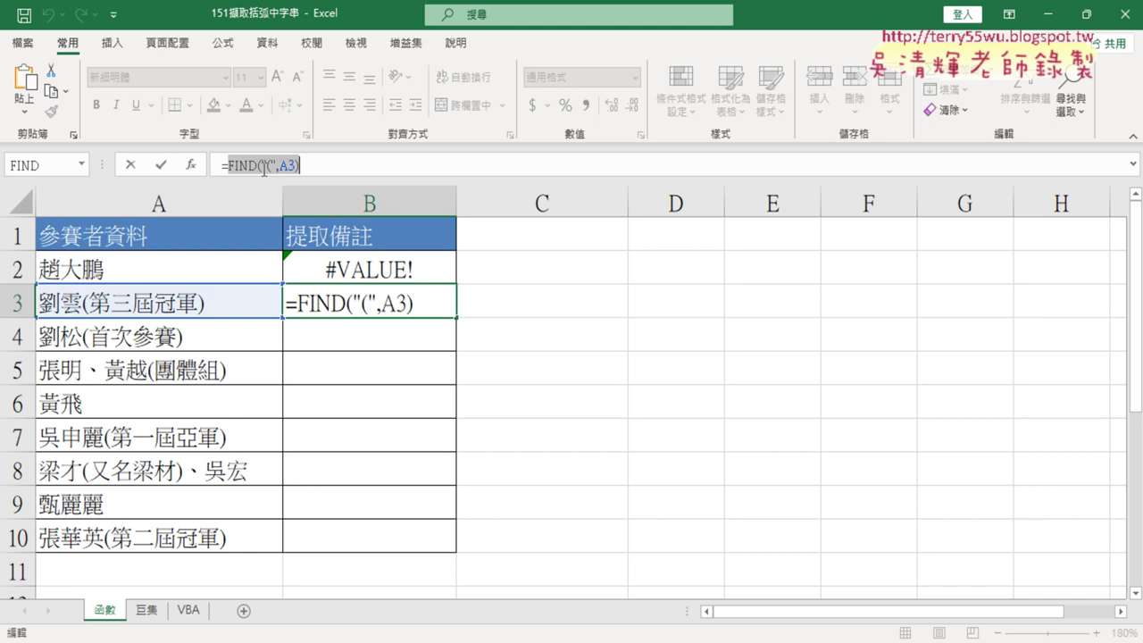
right_click(263, 167)
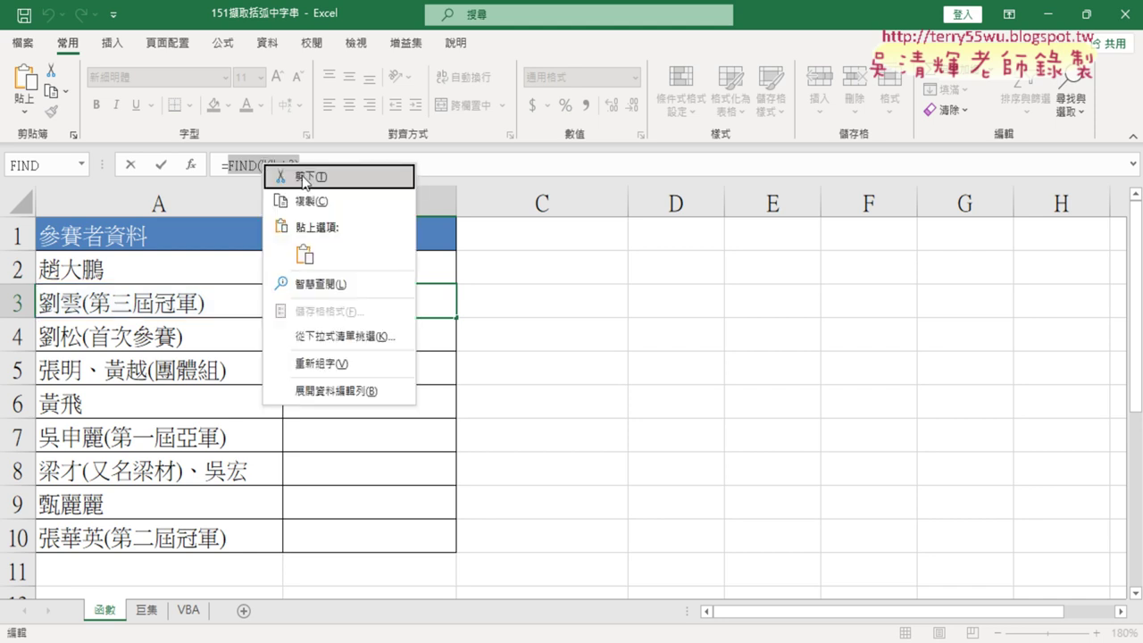
left_click(304, 179)
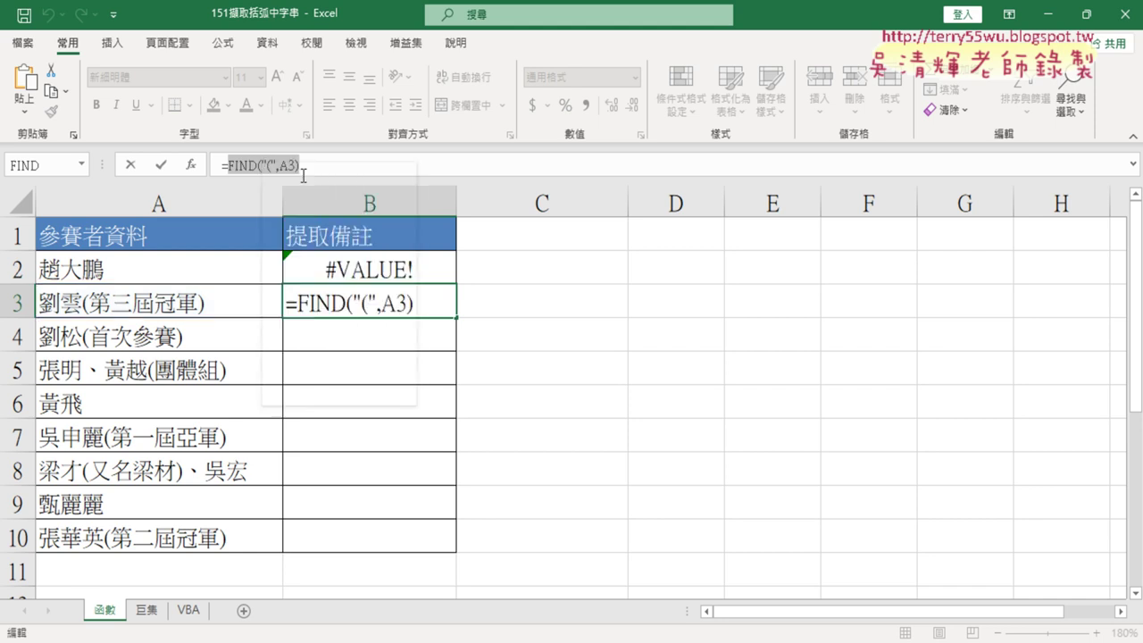
- Insert the MID function from the Text category into B3
left_click(192, 166)
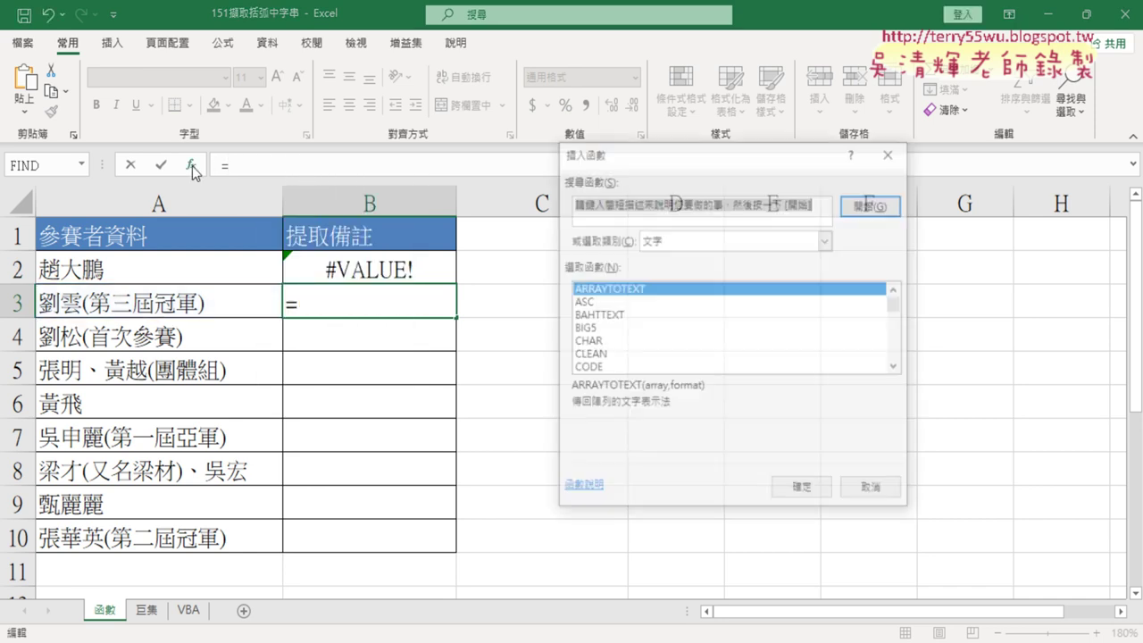
left_click(899, 366)
left_click(898, 366)
left_click(899, 366)
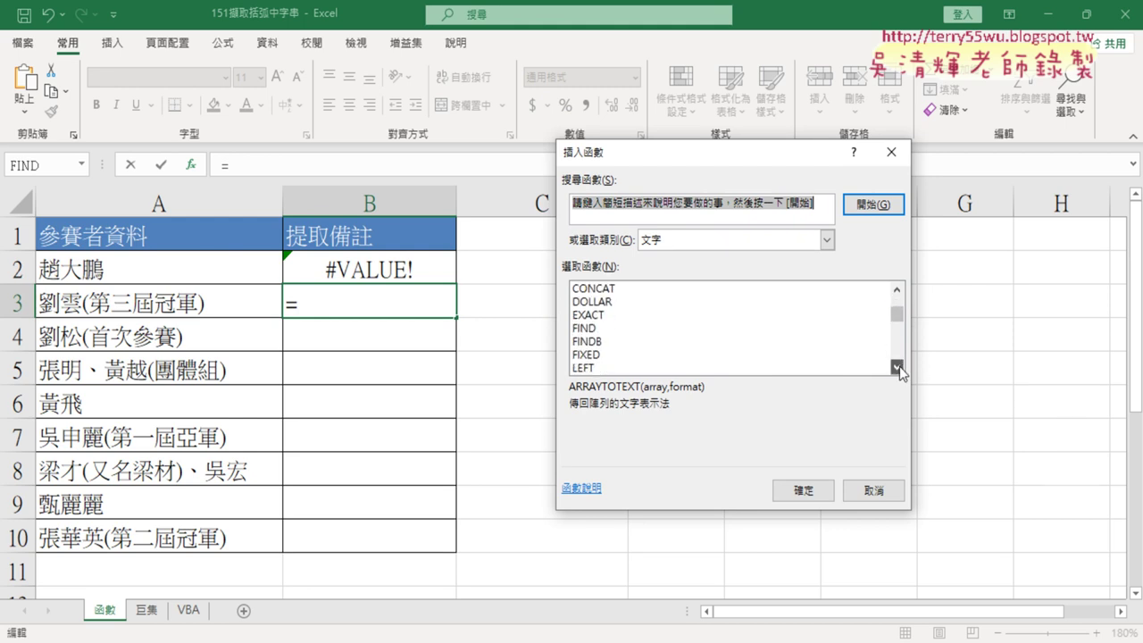
left_click(899, 366)
left_click(899, 366)
left_click(897, 366)
left_click(897, 366)
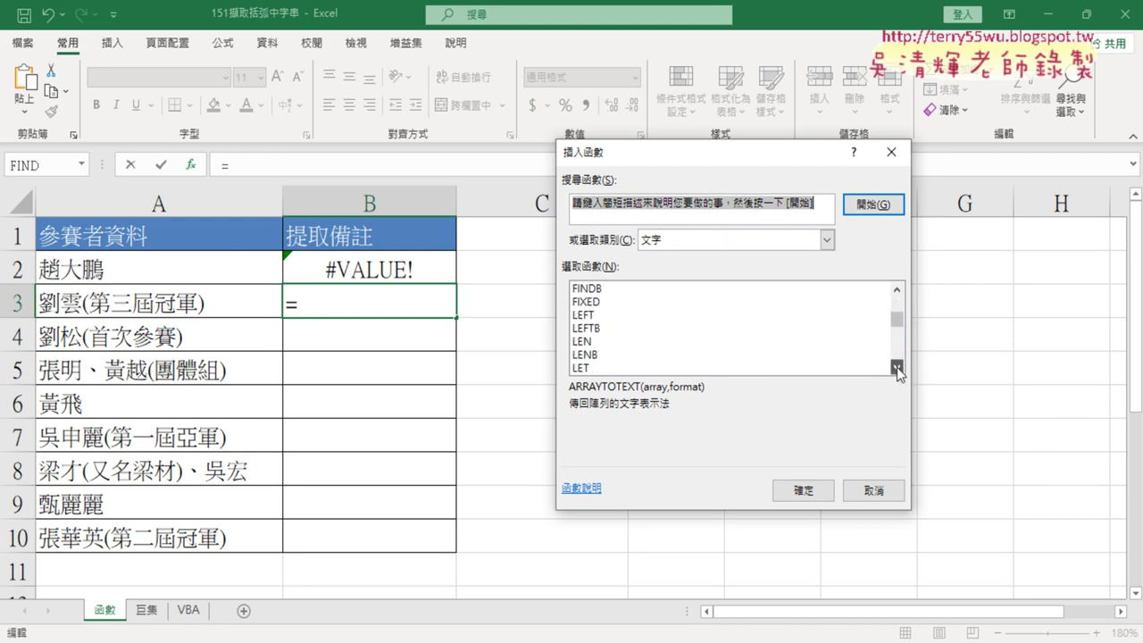
left_click(897, 366)
left_click(897, 366)
left_click(897, 366)
left_click(600, 355)
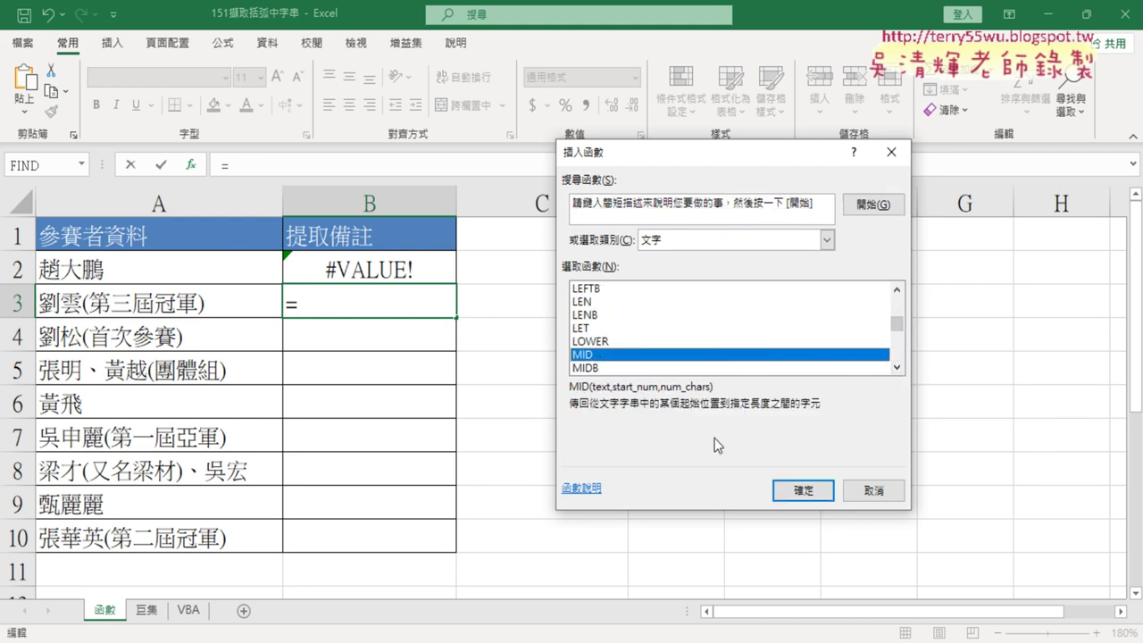
left_click(803, 490)
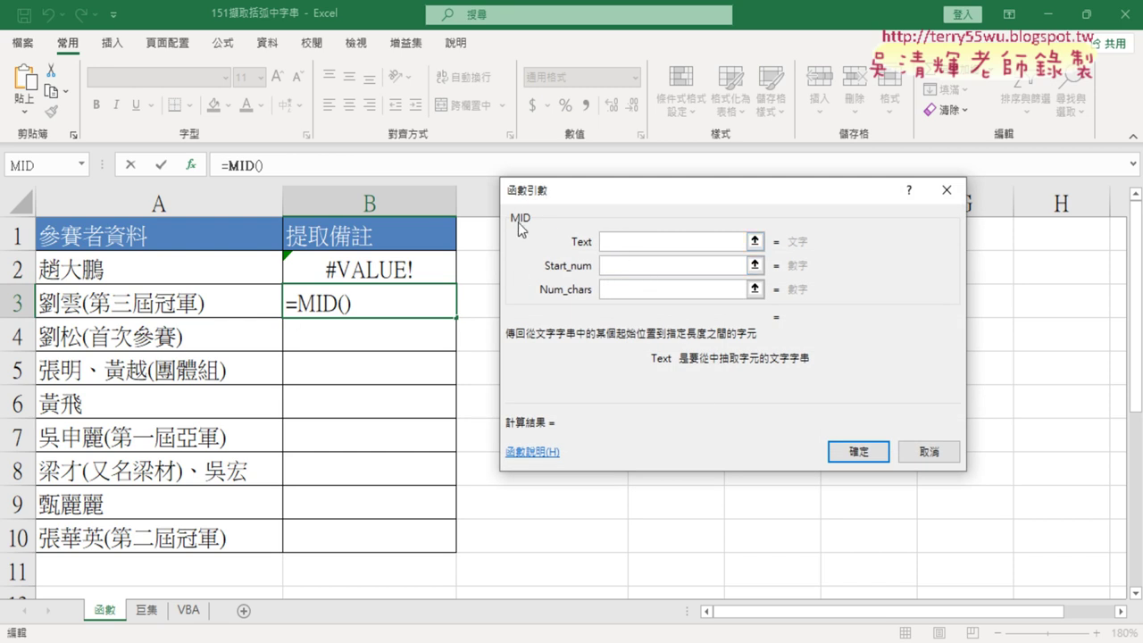
- Fill MID's arguments: Text A3, Start_num FIND("(",A3)+1, Num_chars 5
left_click(94, 304)
left_click(625, 266)
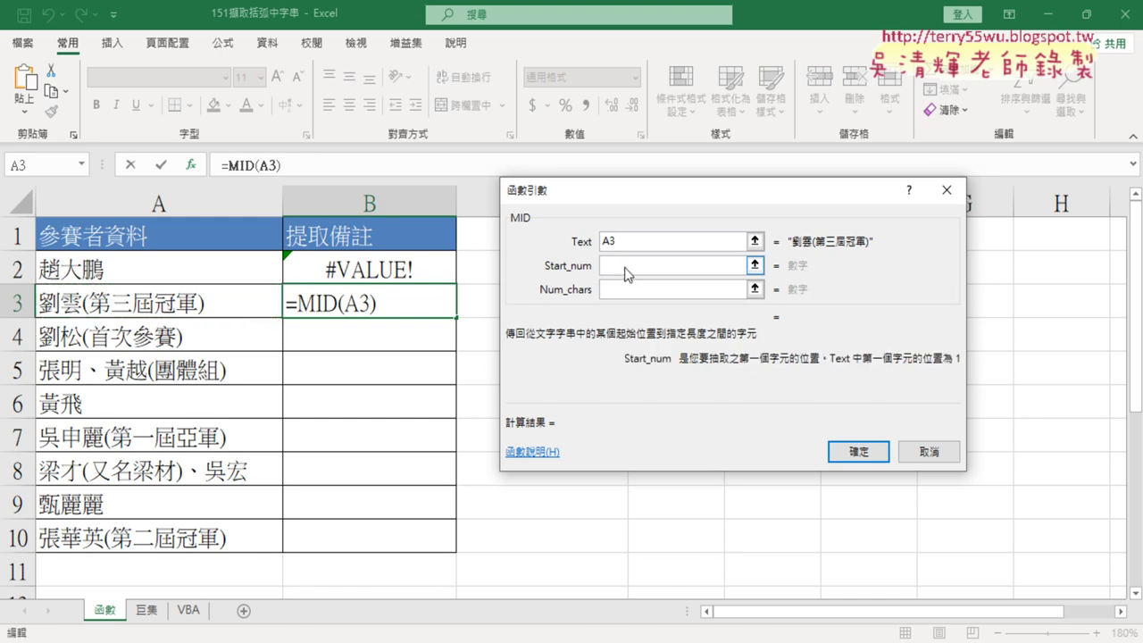
right_click(625, 269)
left_click(662, 321)
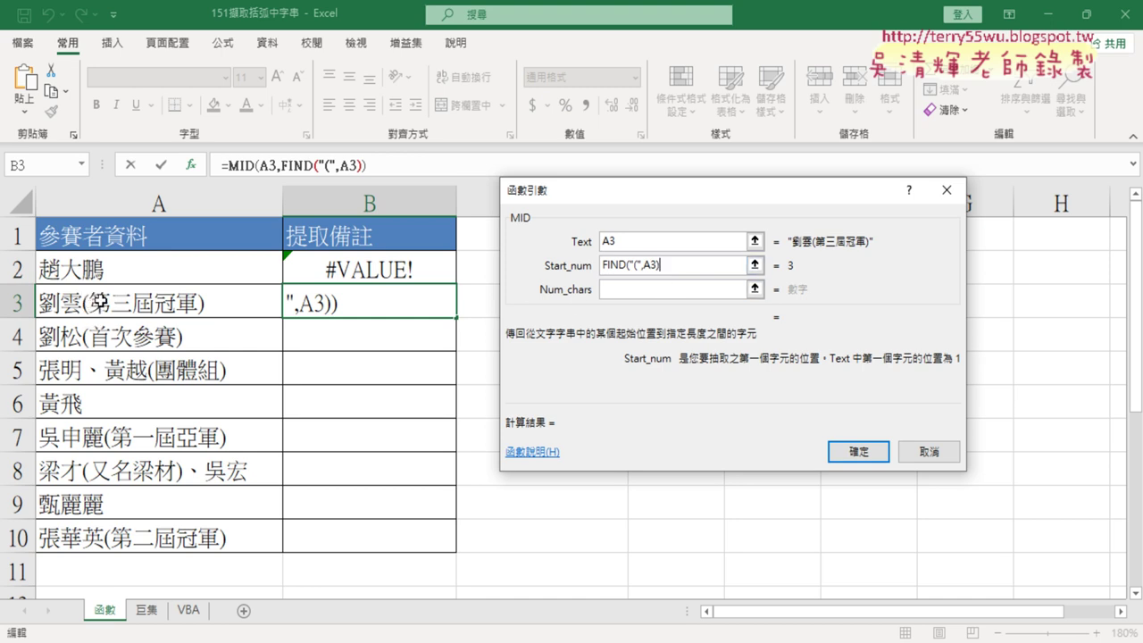
left_click(686, 268)
type("+1")
left_click(666, 290)
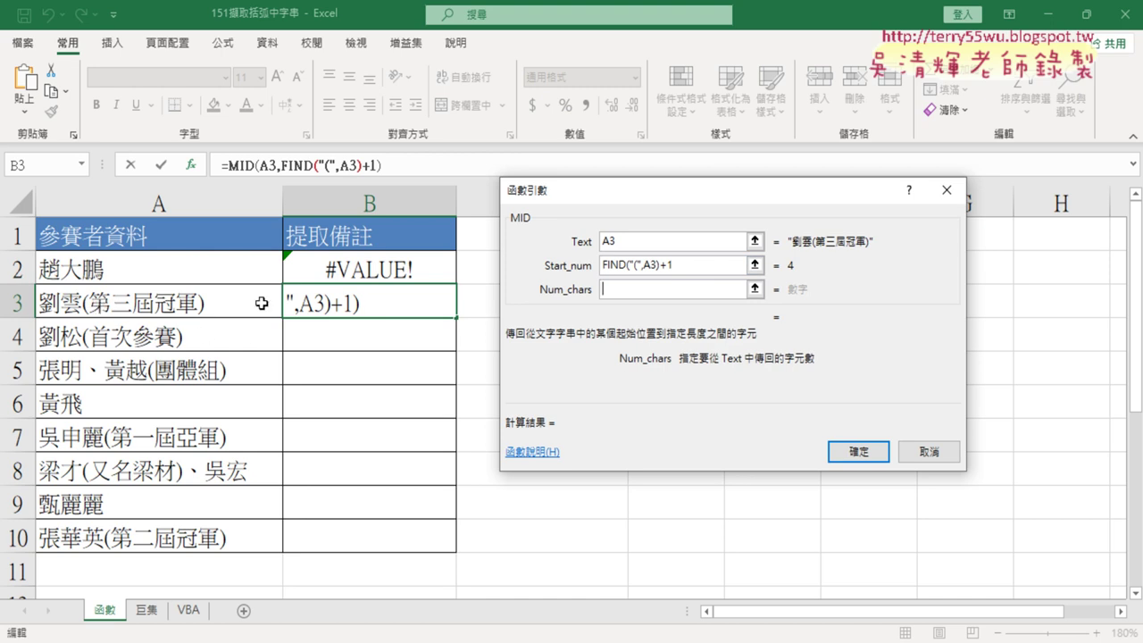
type("5")
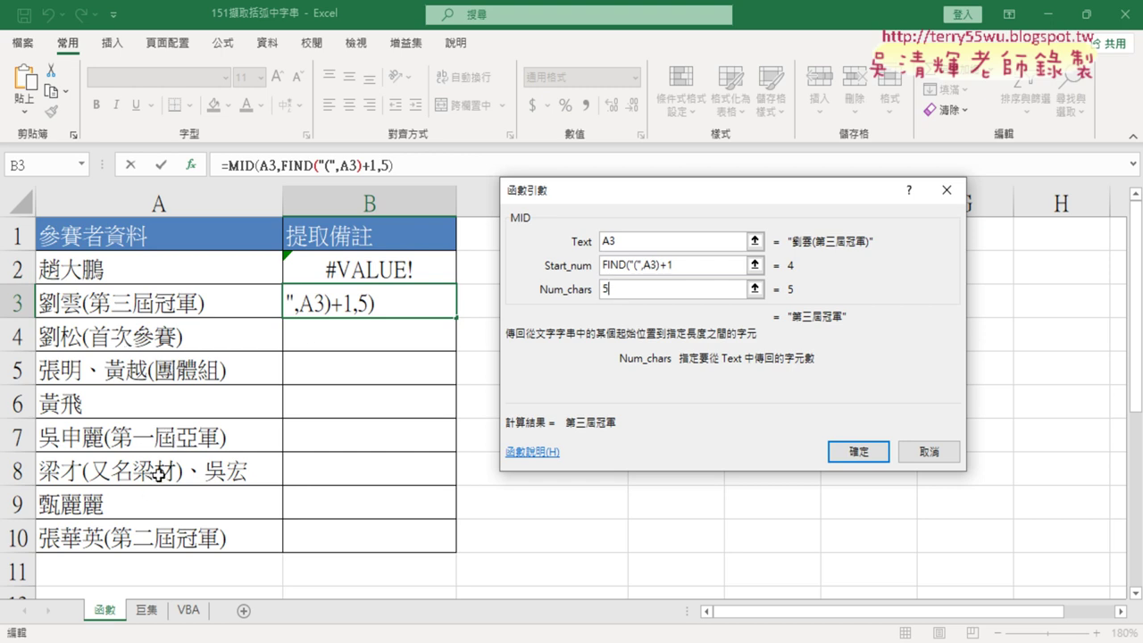
left_click(603, 291)
left_click_drag(609, 276, 607, 309)
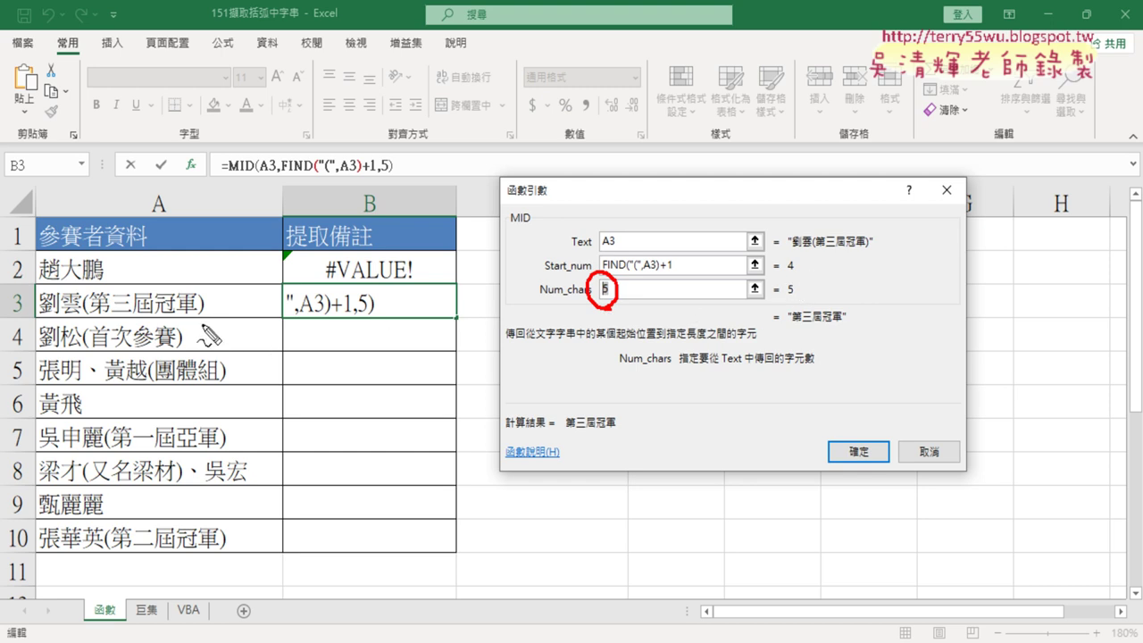
left_click_drag(191, 315, 205, 315)
left_click_drag(77, 317, 86, 317)
left_click_drag(77, 237, 79, 265)
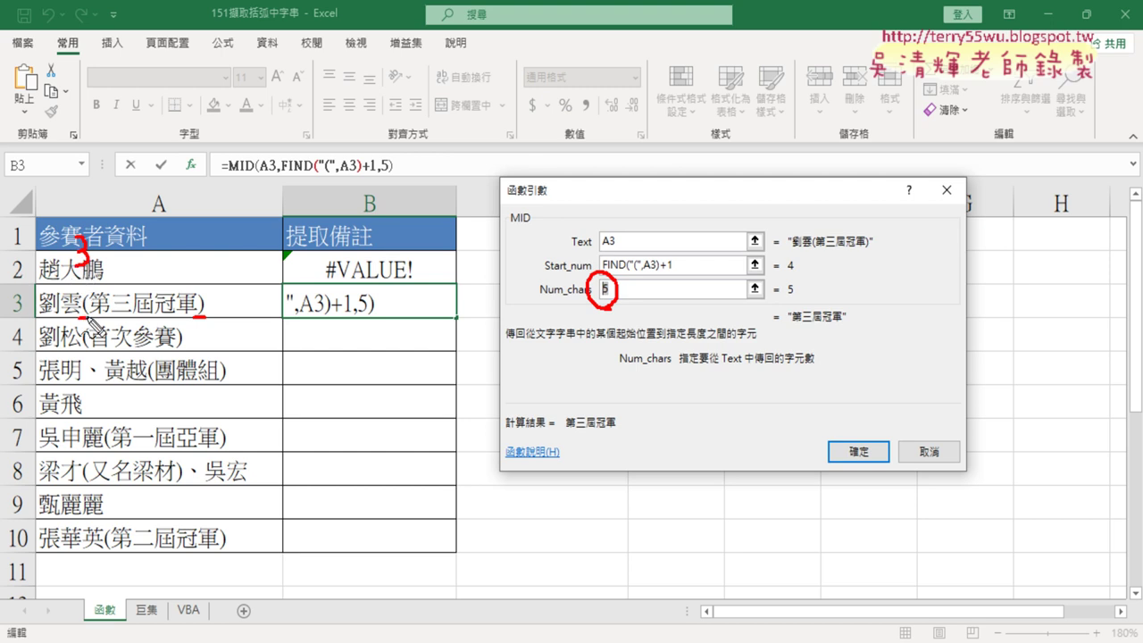
left_click_drag(213, 236, 204, 315)
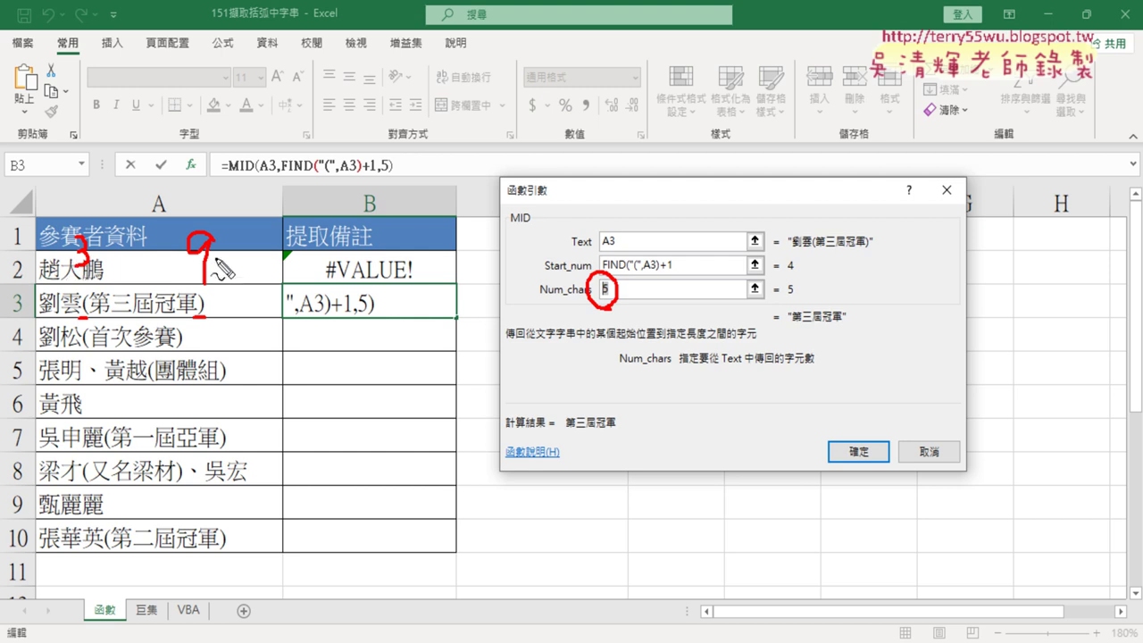
left_click_drag(214, 261, 255, 265)
left_click_drag(281, 220, 253, 254)
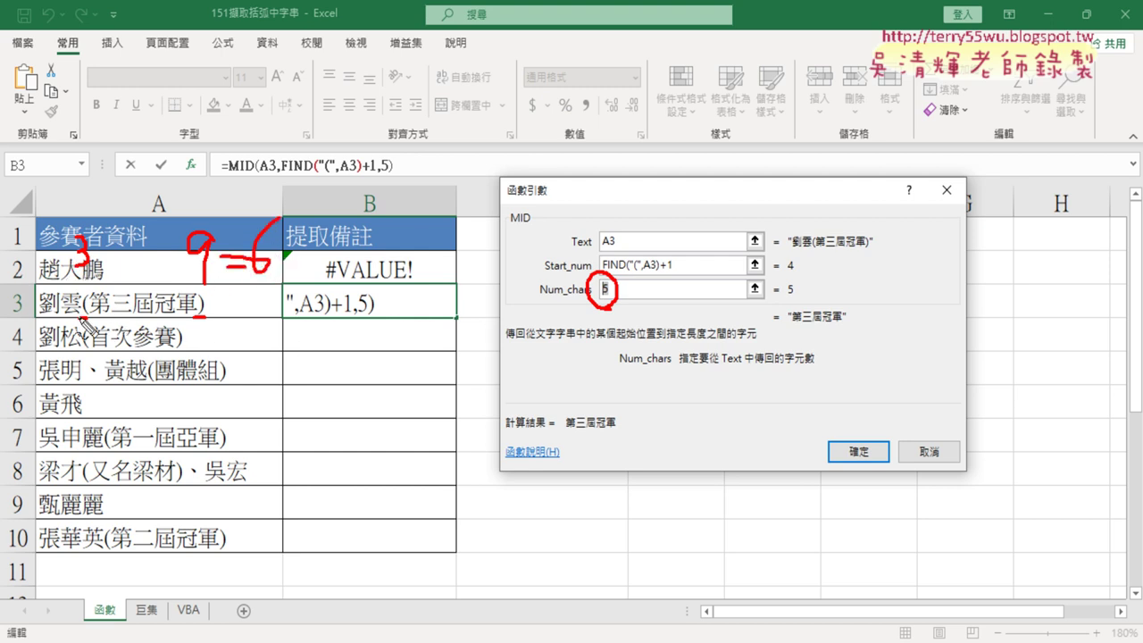
mouse_move(82, 317)
left_mouse_down()
mouse_move(89, 288)
mouse_move(93, 318)
mouse_move(111, 316)
left_mouse_up()
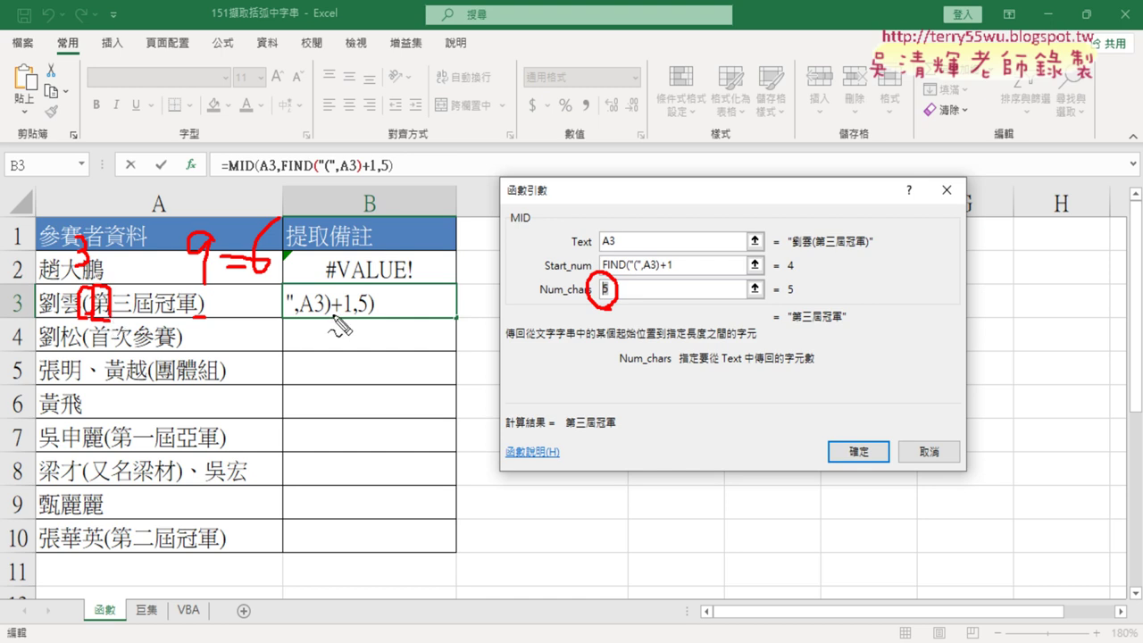
mouse_move(284, 258)
left_mouse_down()
mouse_move(304, 253)
mouse_move(307, 268)
left_mouse_up()
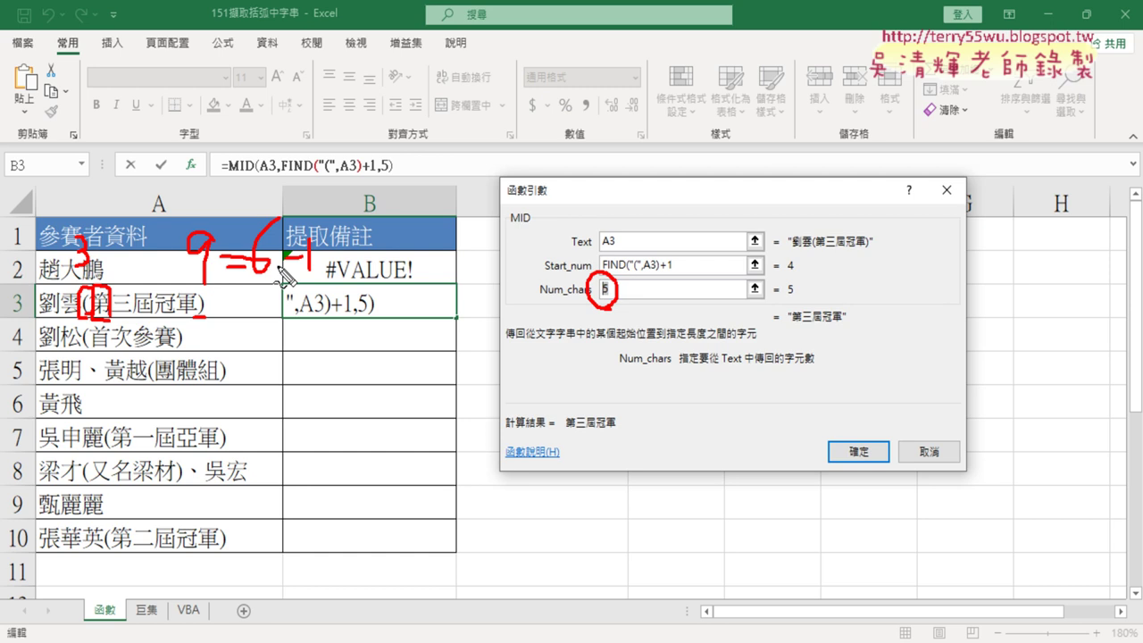
mouse_move(211, 291)
left_mouse_down()
mouse_move(176, 208)
mouse_move(197, 308)
left_mouse_up()
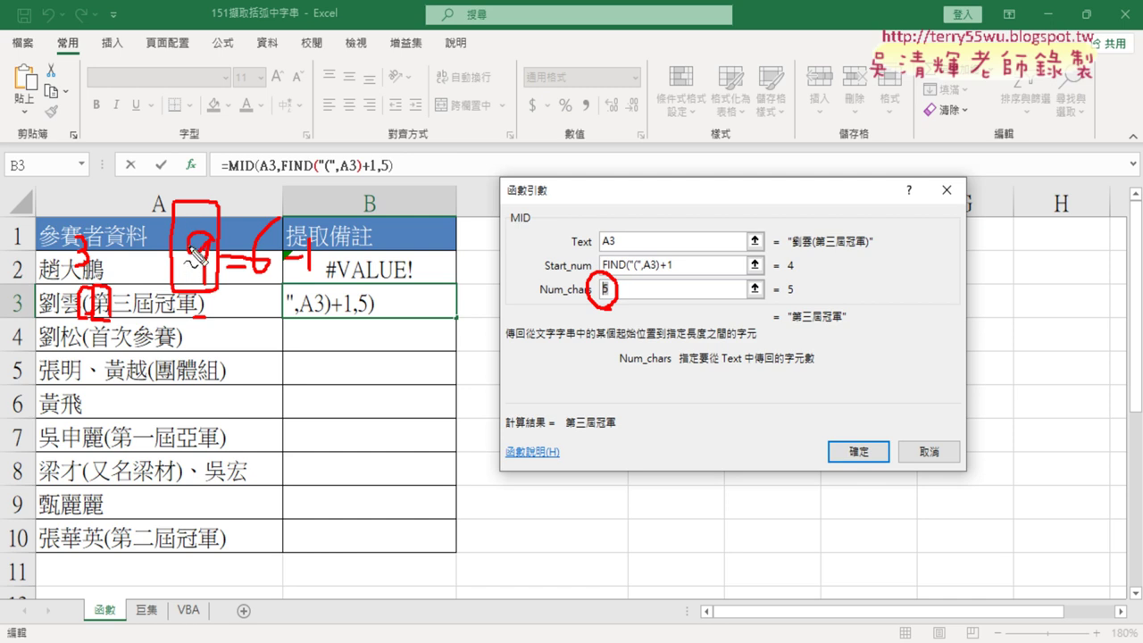
mouse_move(103, 295)
left_mouse_down()
mouse_move(100, 211)
mouse_move(106, 284)
left_mouse_up()
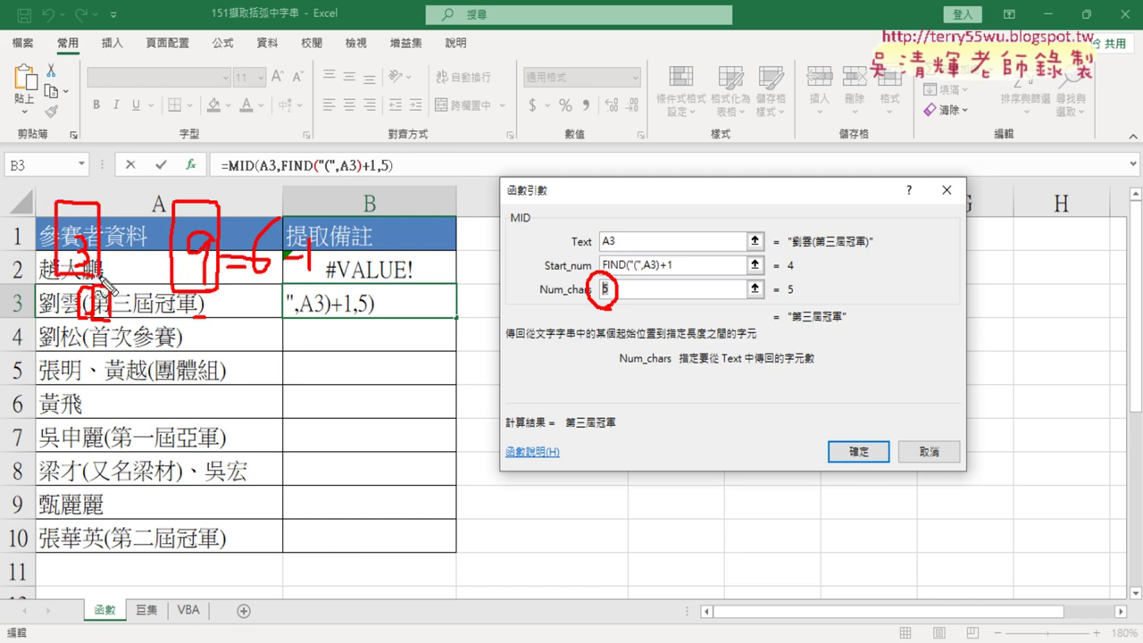
left_click_drag(283, 272, 325, 275)
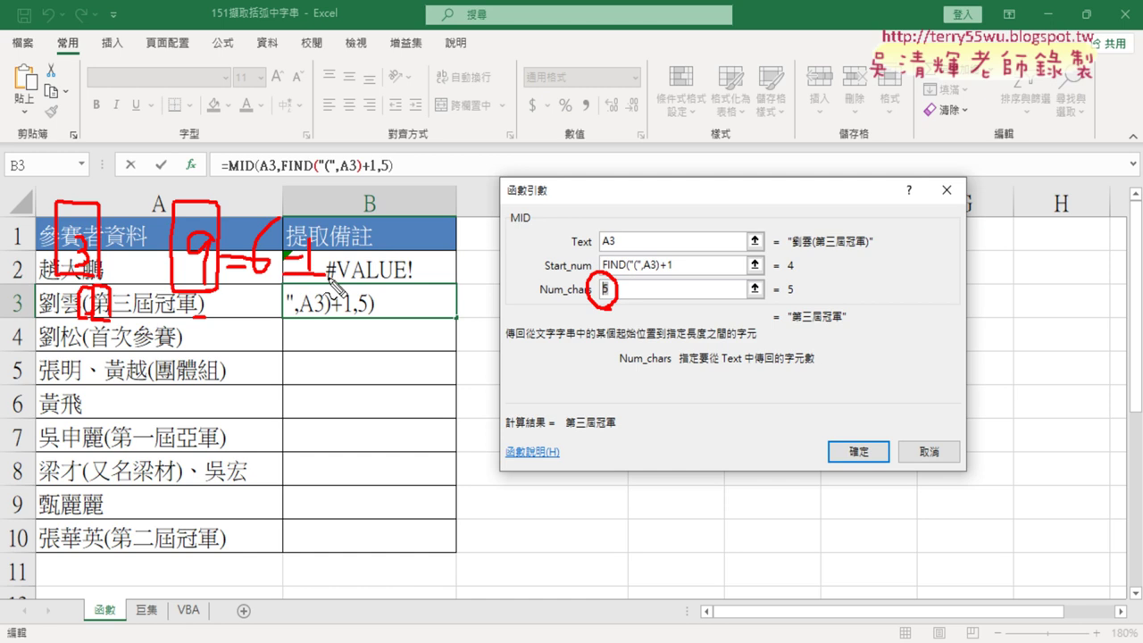
key("Escape")
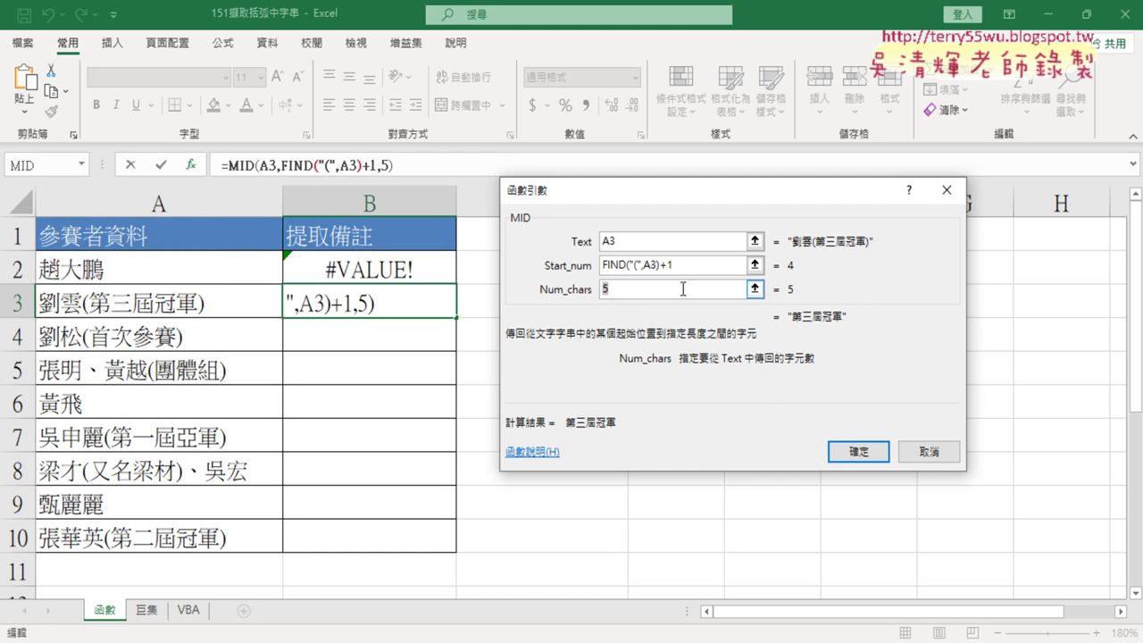
- Replace Num_chars 5 with FIND(")",A3)-FIND("(",A3)-1 to measure the bracketed text
right_click(625, 289)
left_click(679, 345)
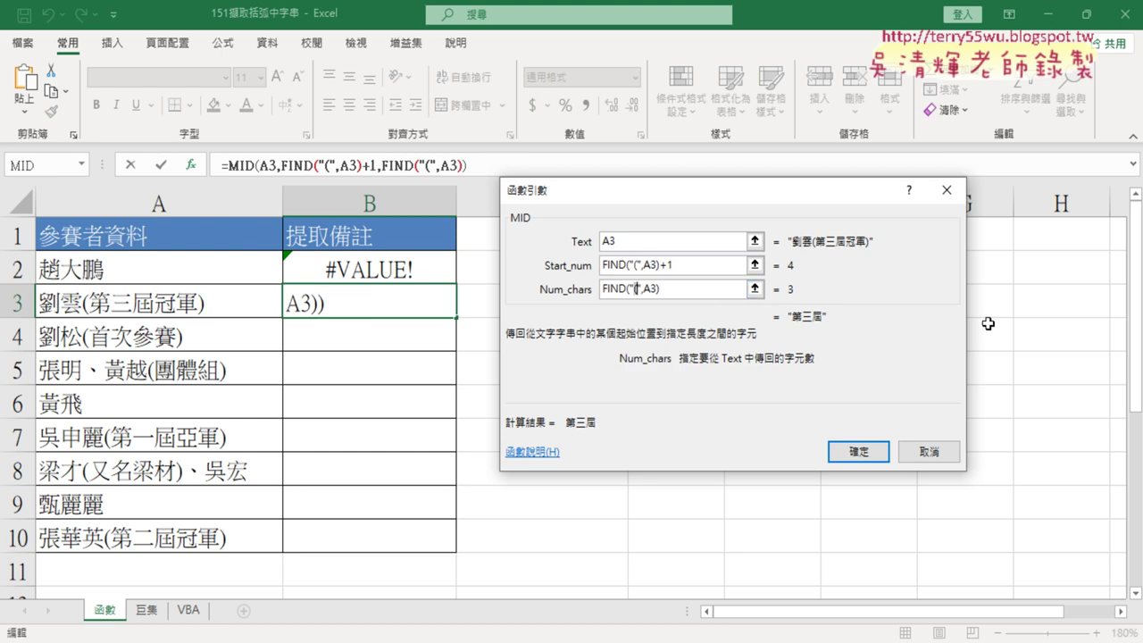
key("BackSpace")
type(")")
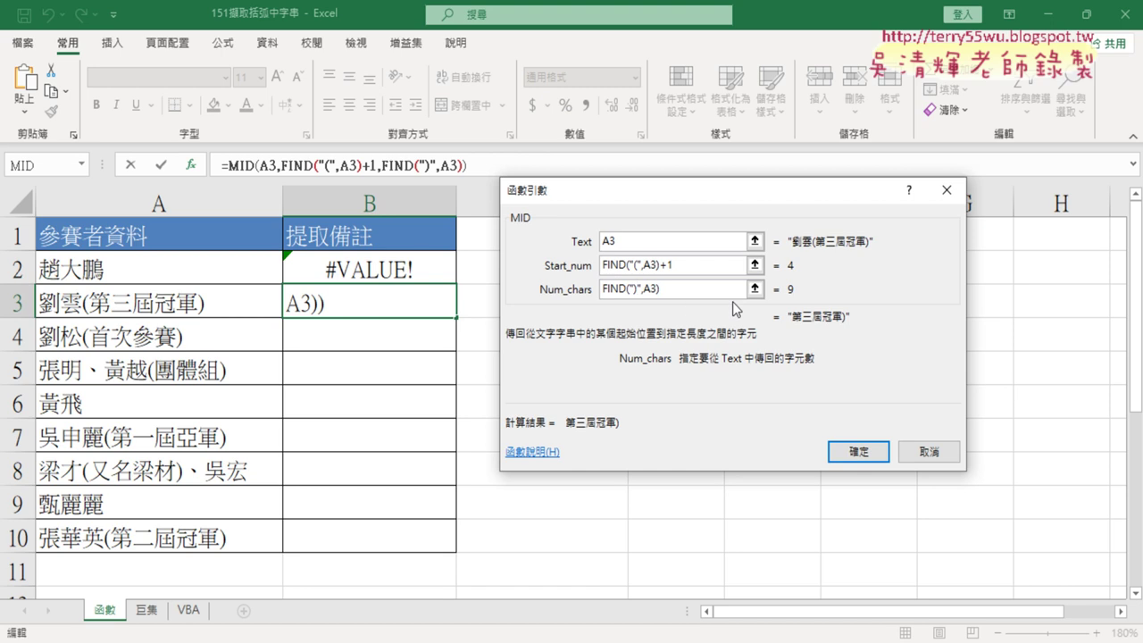
type("-")
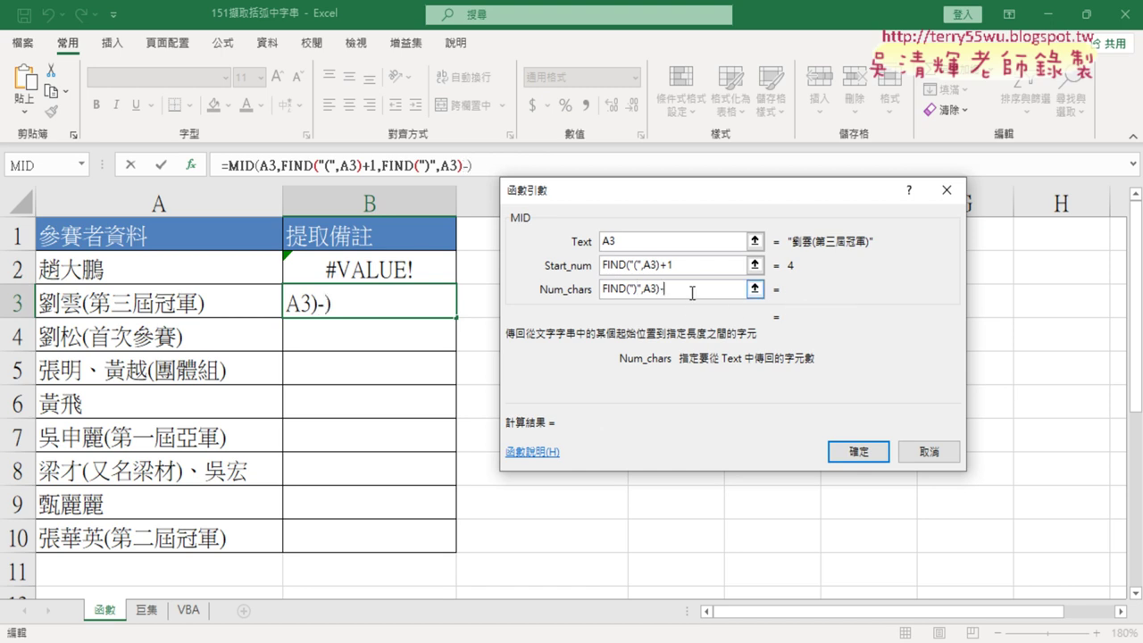
type("FIND(\"(\",A3)")
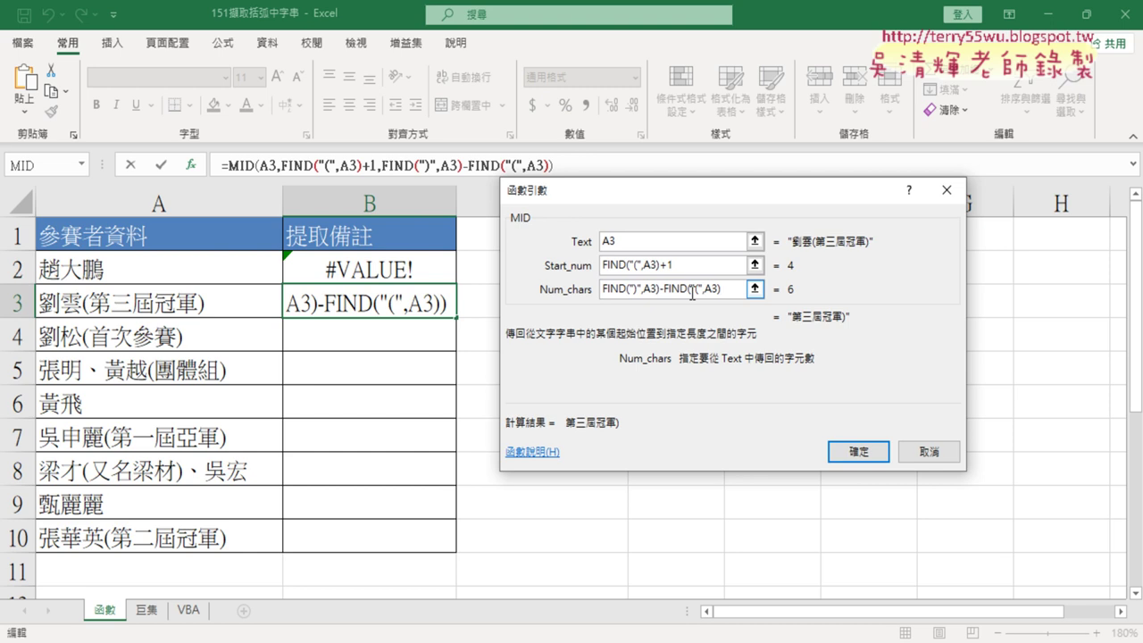
key("Tab")
key("Tab")
key("Tab")
type("-")
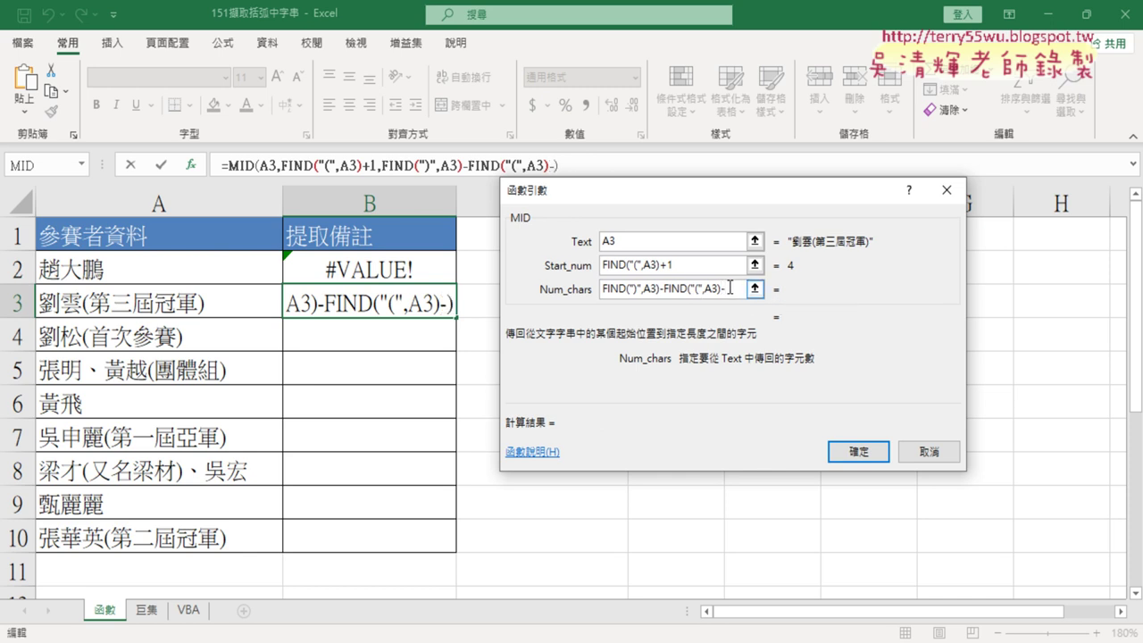
type("1")
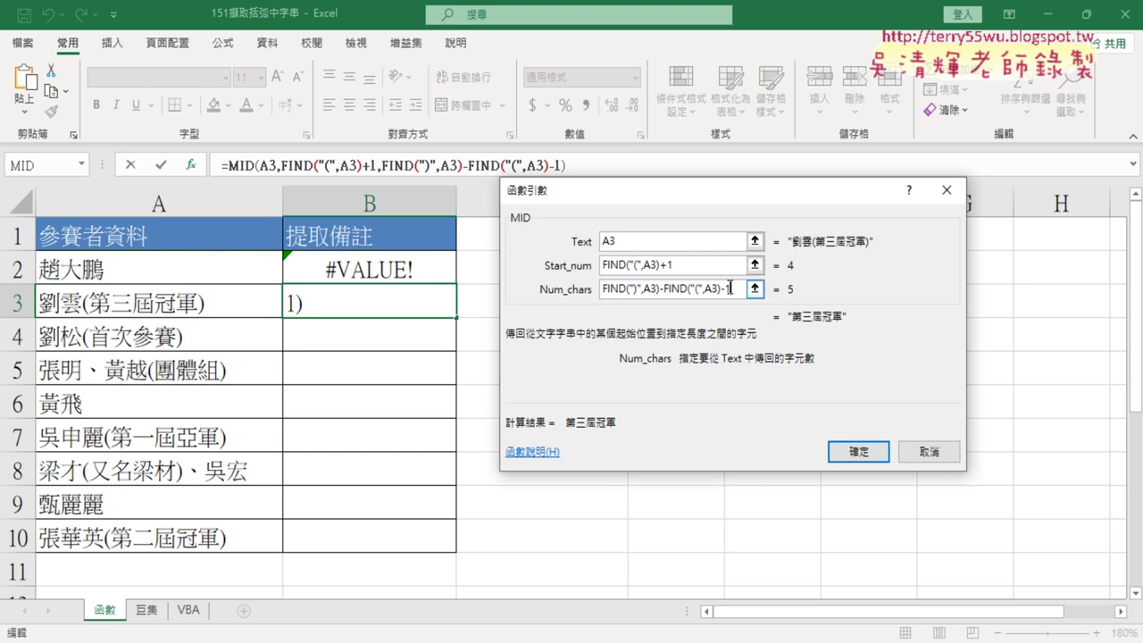
- Confirm the MID formula, fill it from B3 down to B10, and check B6's #VALUE!
left_click(858, 454)
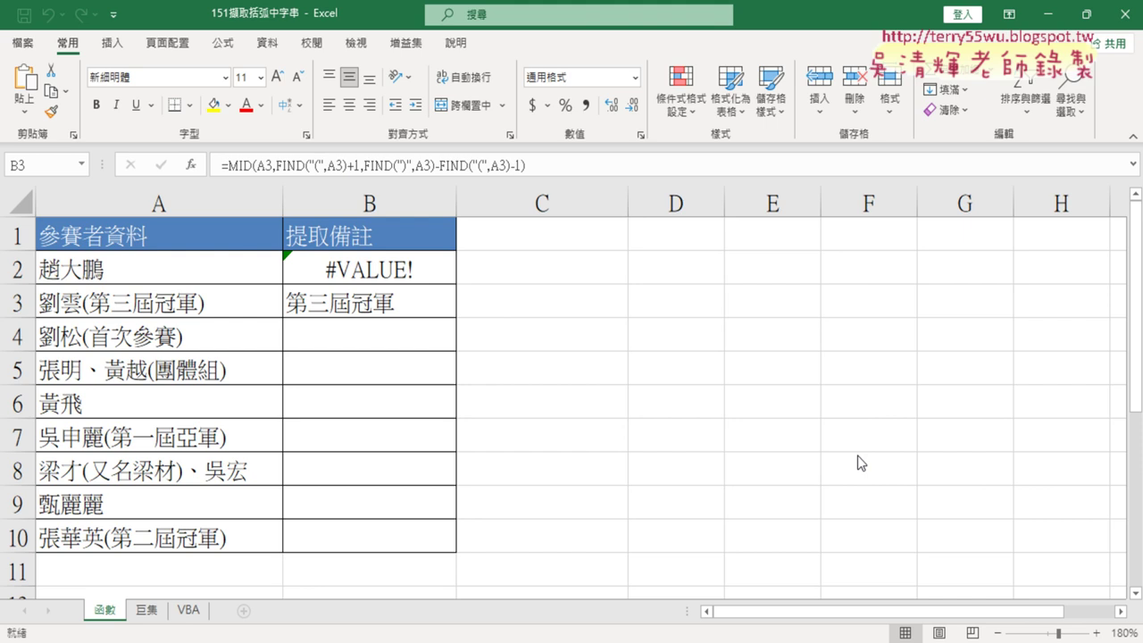
left_click(418, 311)
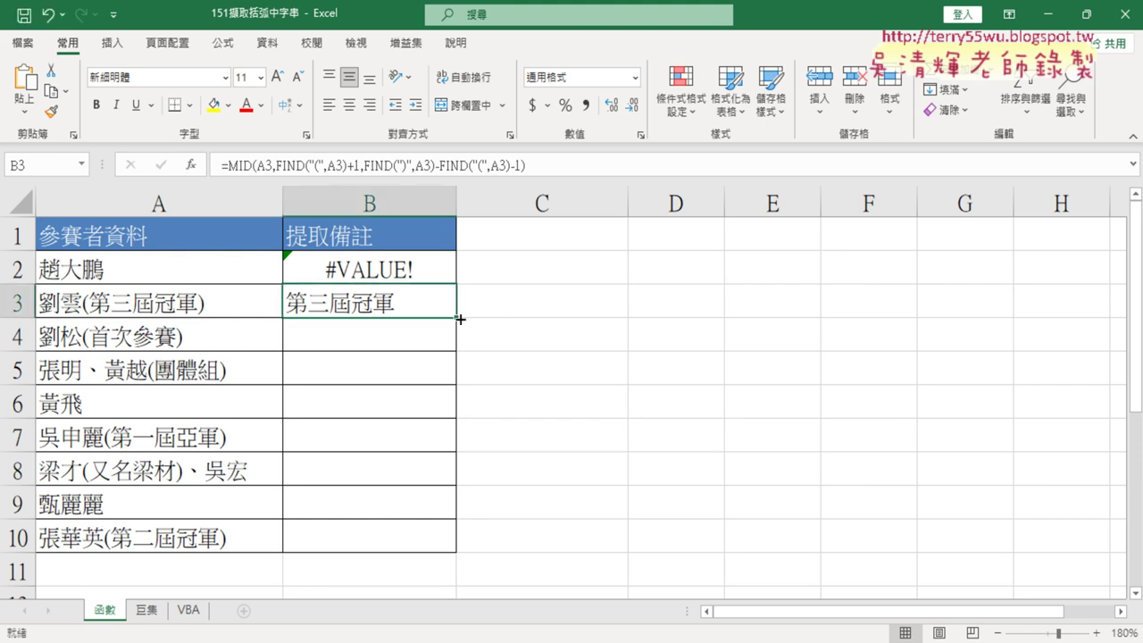
left_click_drag(459, 319, 455, 550)
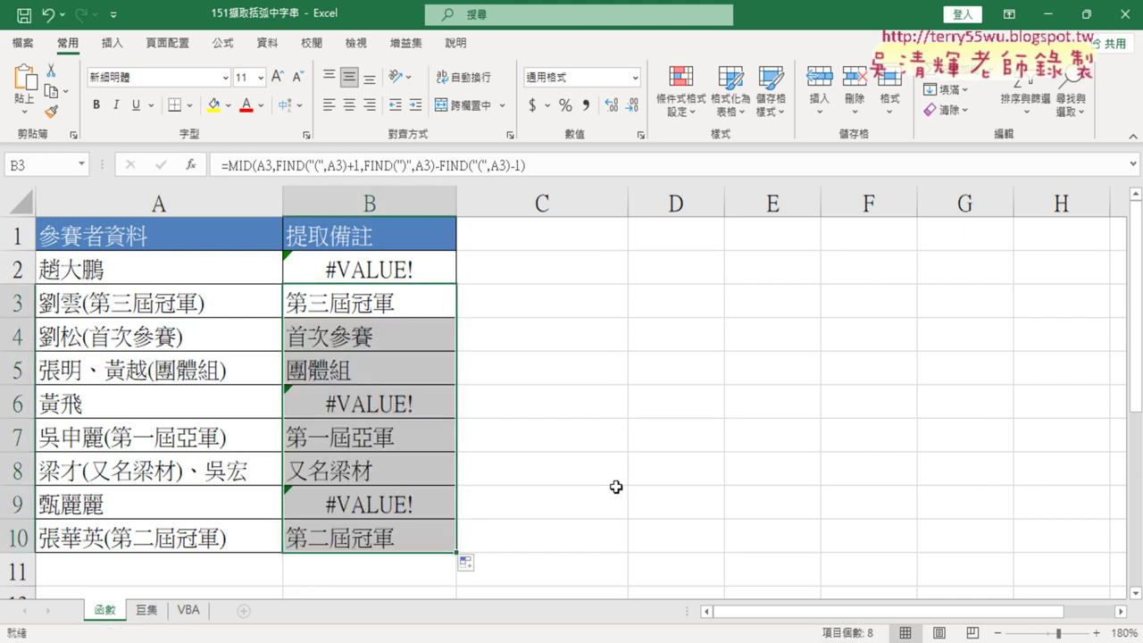
left_click(362, 304)
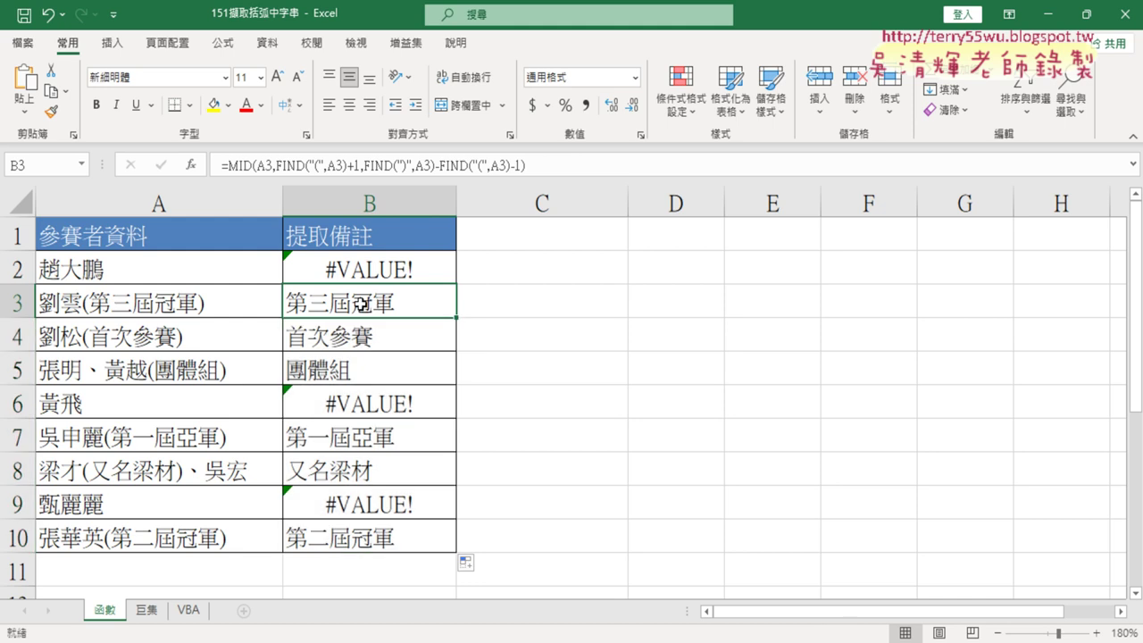
left_click(369, 412)
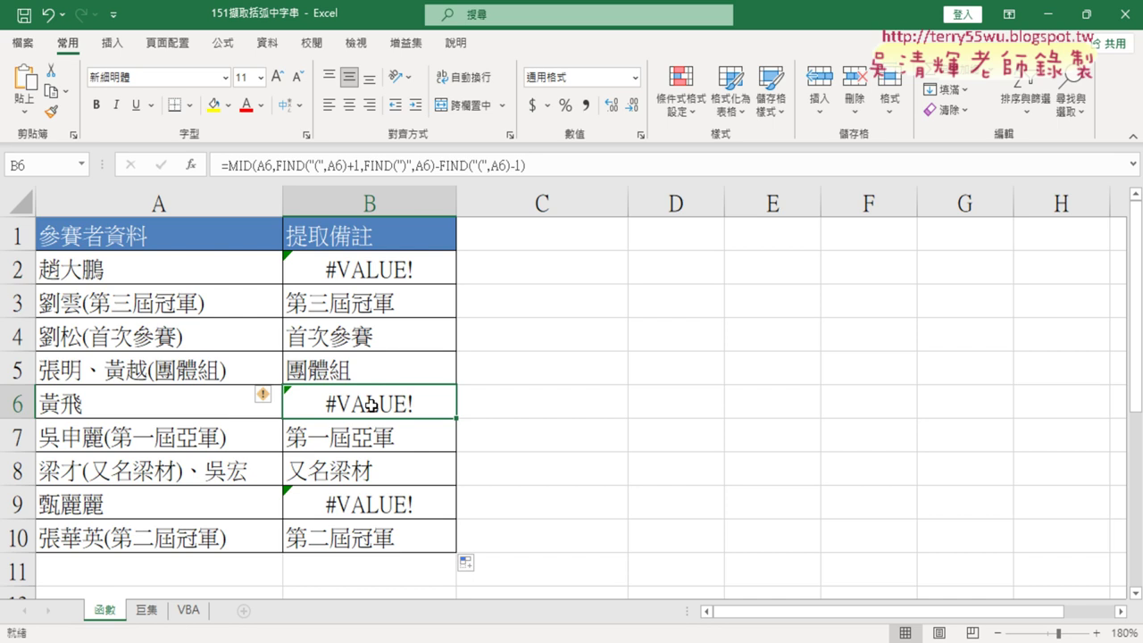
- Clear the #VALUE! error cells B2, B6 and B9
left_click(423, 278)
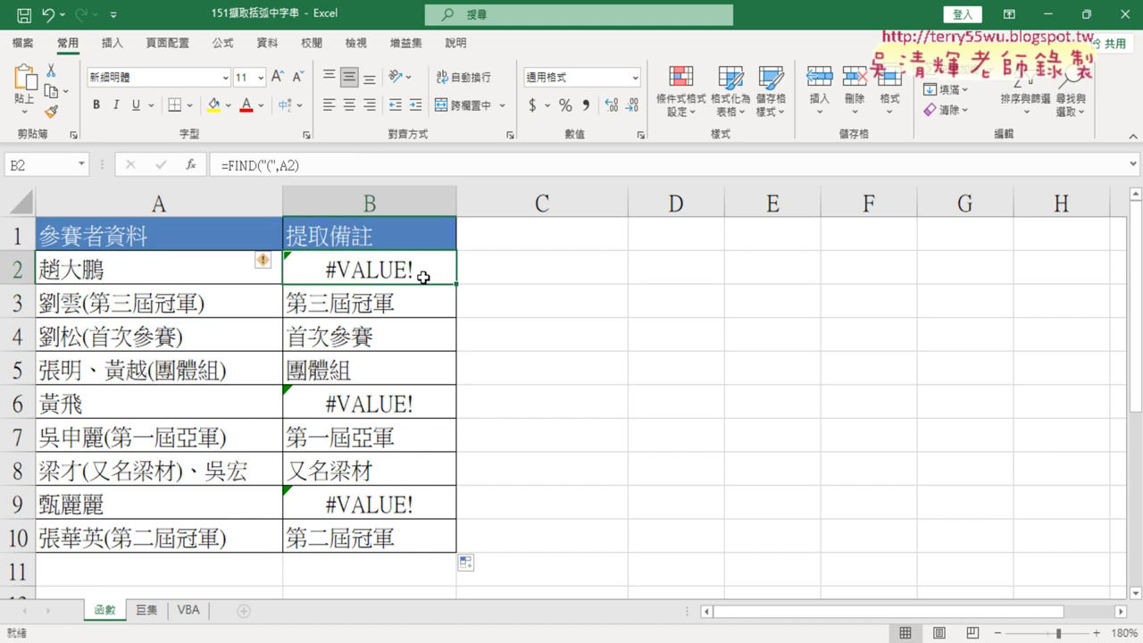
key("Delete")
left_click(389, 411)
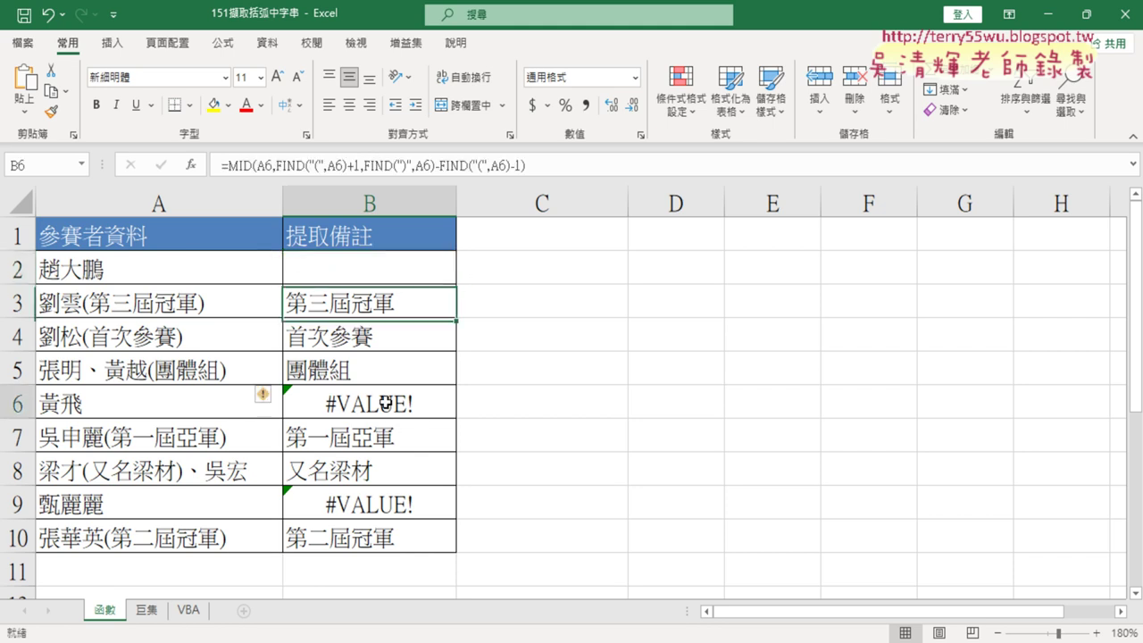
key("Delete")
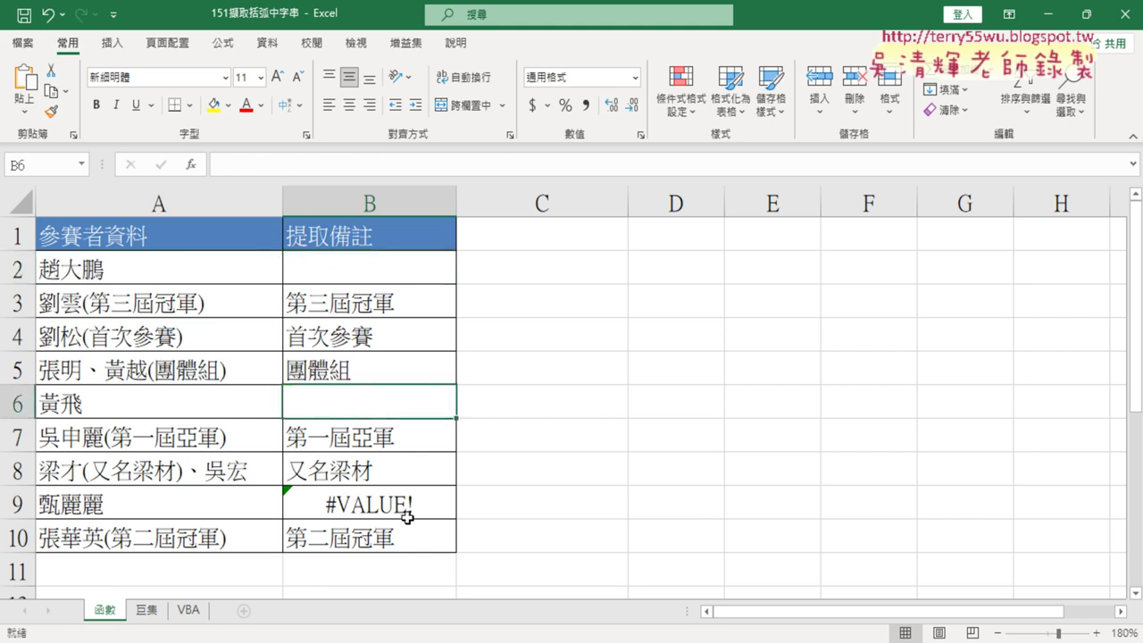
left_click(405, 502)
key("Delete")
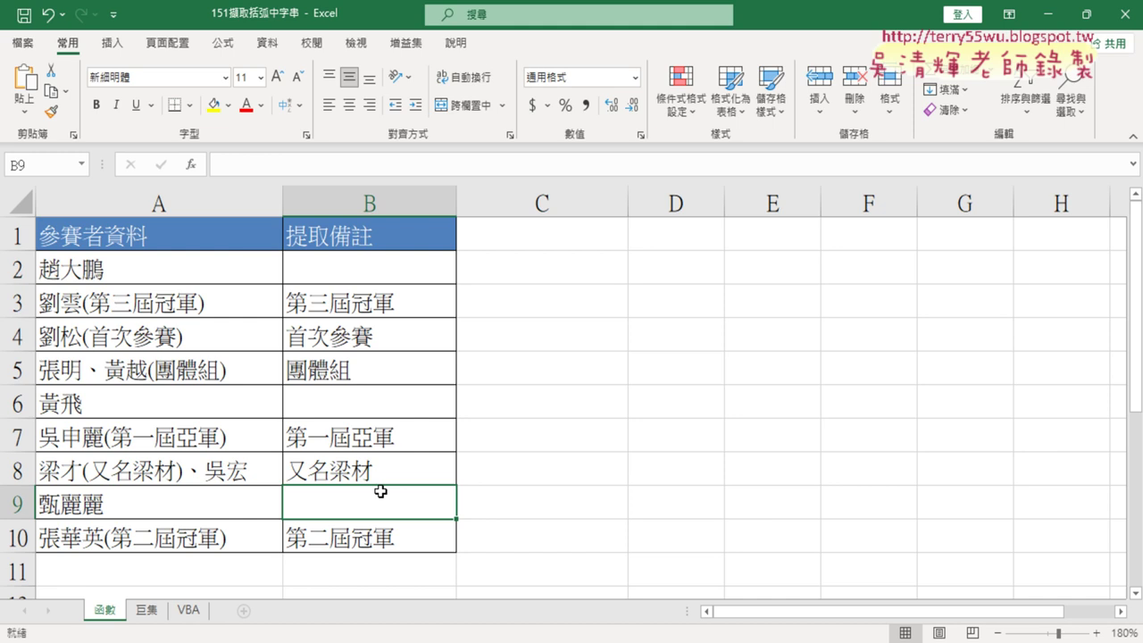
- Undo the deletions and copy B3's MID formula up into B2
key("ctrl+z")
key("ctrl+z")
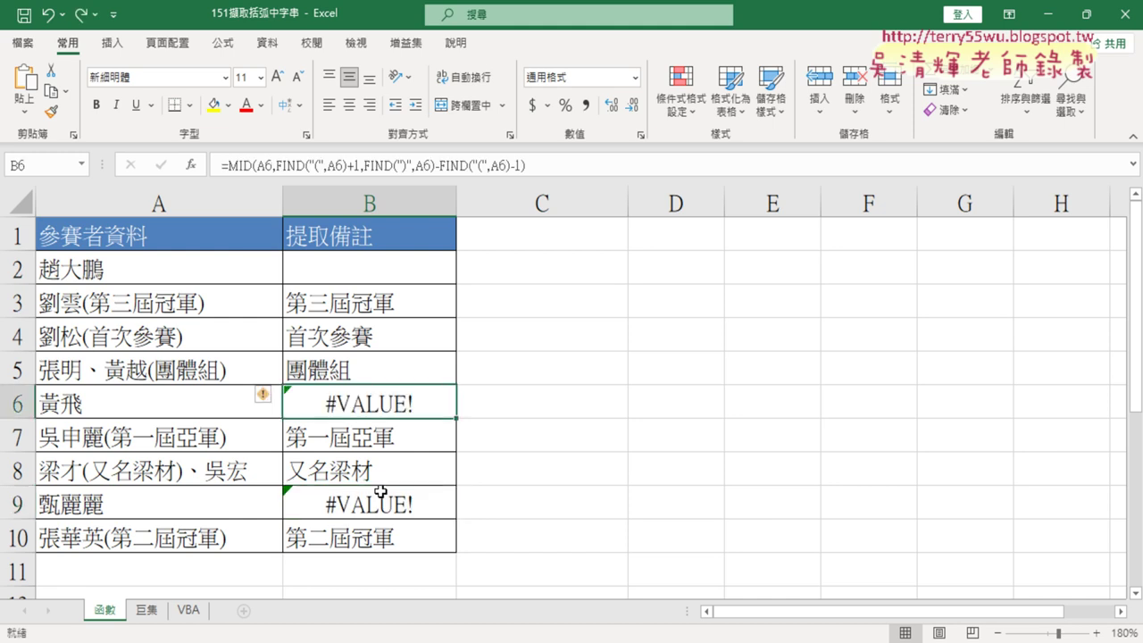
key("ctrl+z")
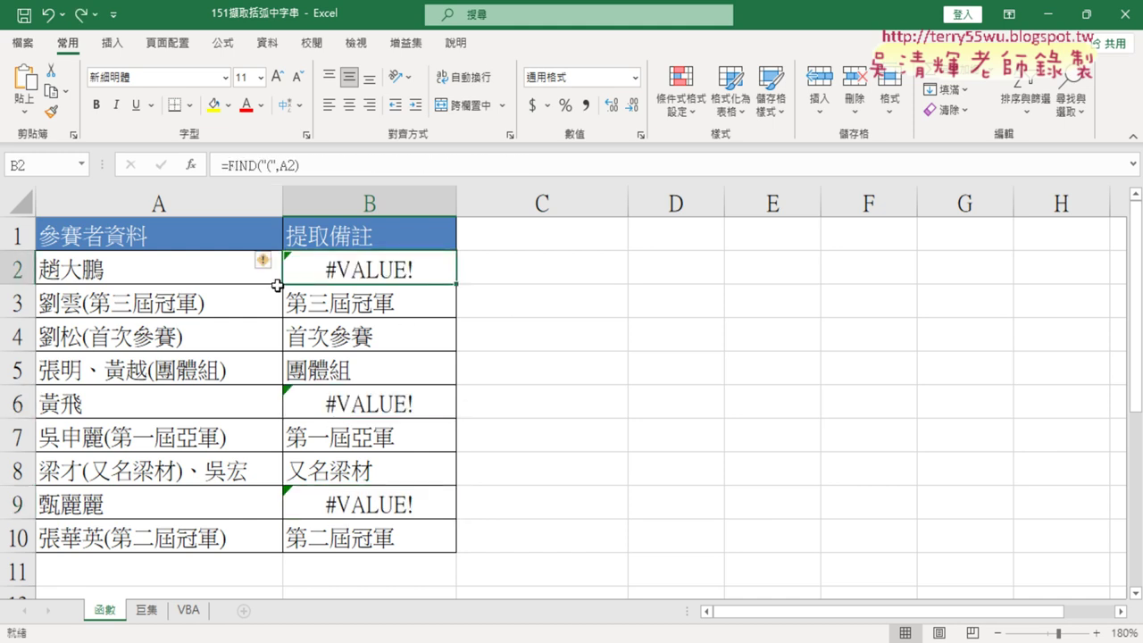
left_click(420, 298)
left_click_drag(457, 318, 457, 261)
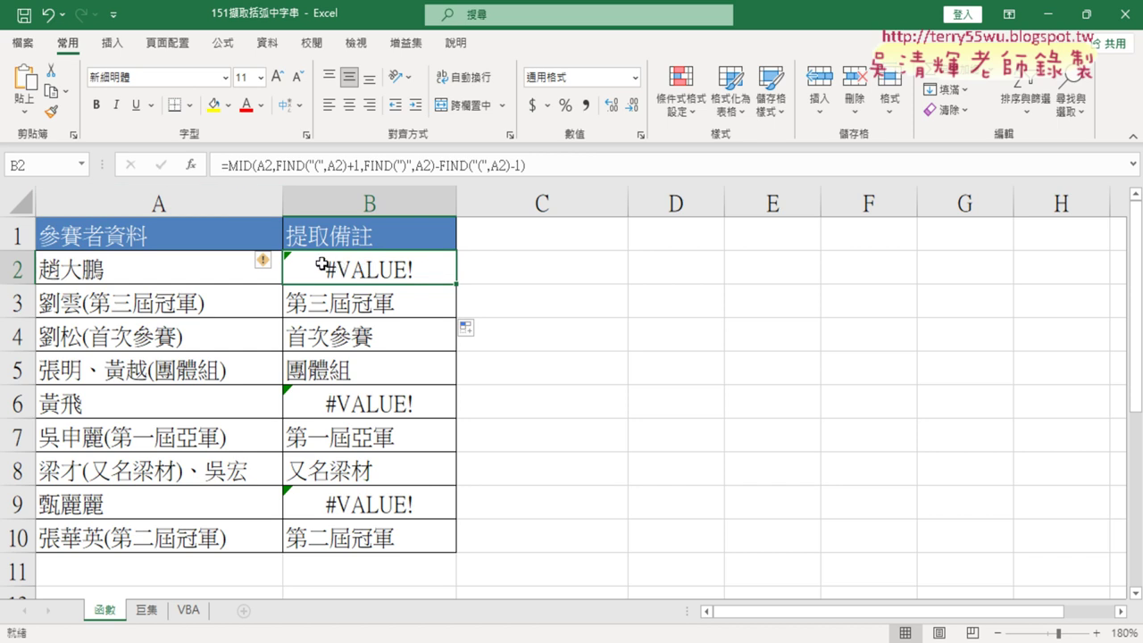
- Cut the MID/FIND formula text out of cell B2
left_click_drag(229, 166, 572, 166)
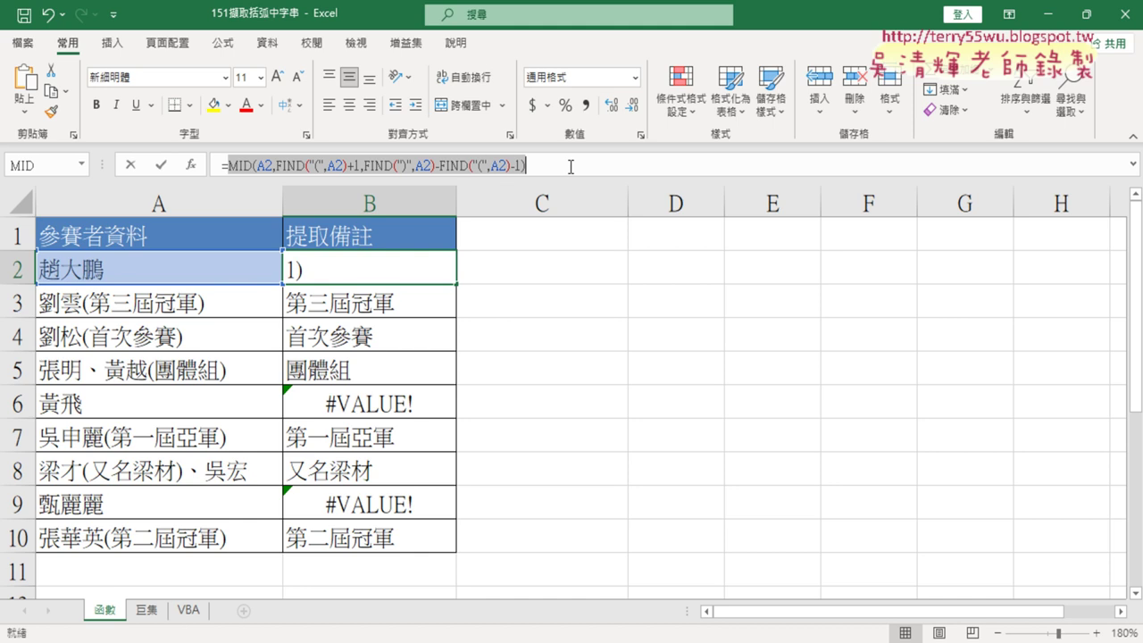
right_click(466, 172)
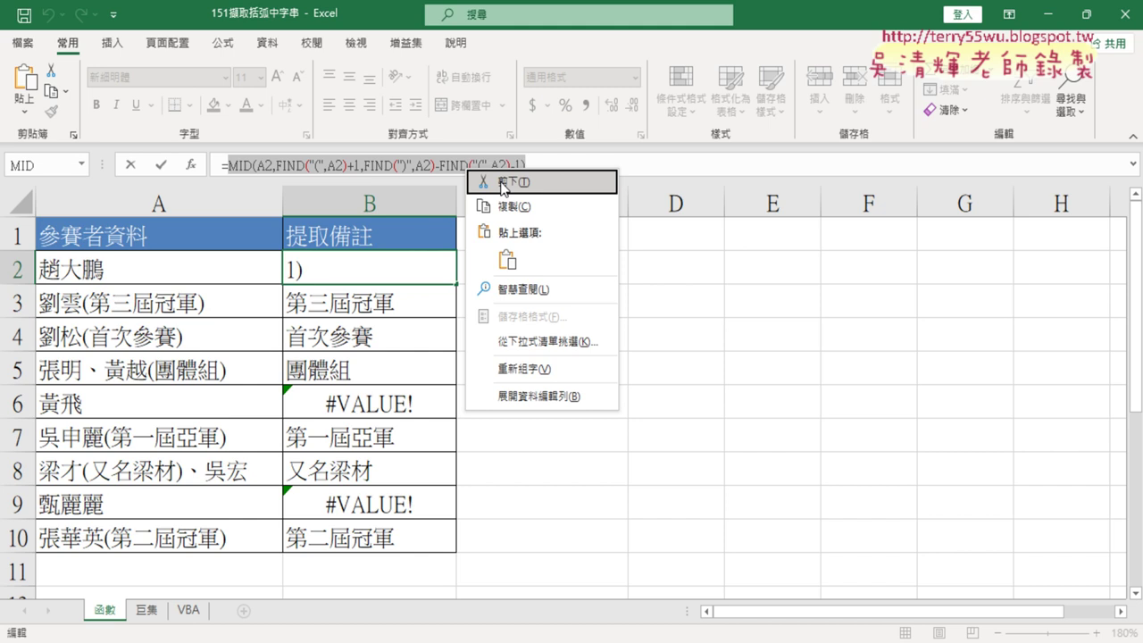
left_click(503, 185)
- Insert an IFERROR function from the Logical (邏輯) category into B2
left_click(191, 166)
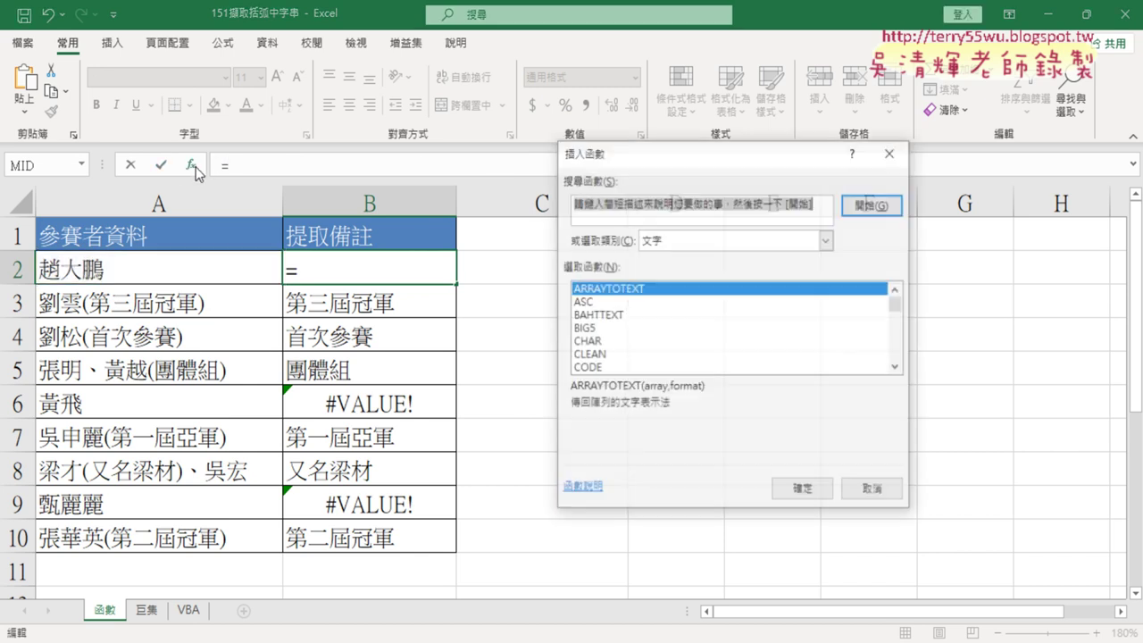
left_click(826, 240)
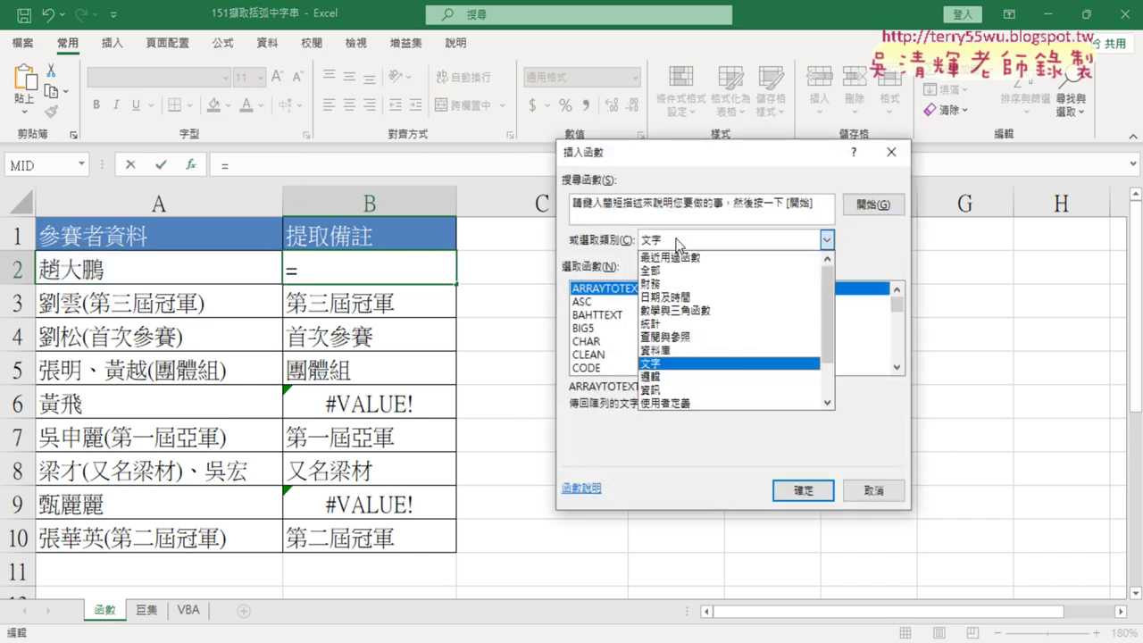
left_click(700, 376)
left_click(614, 330)
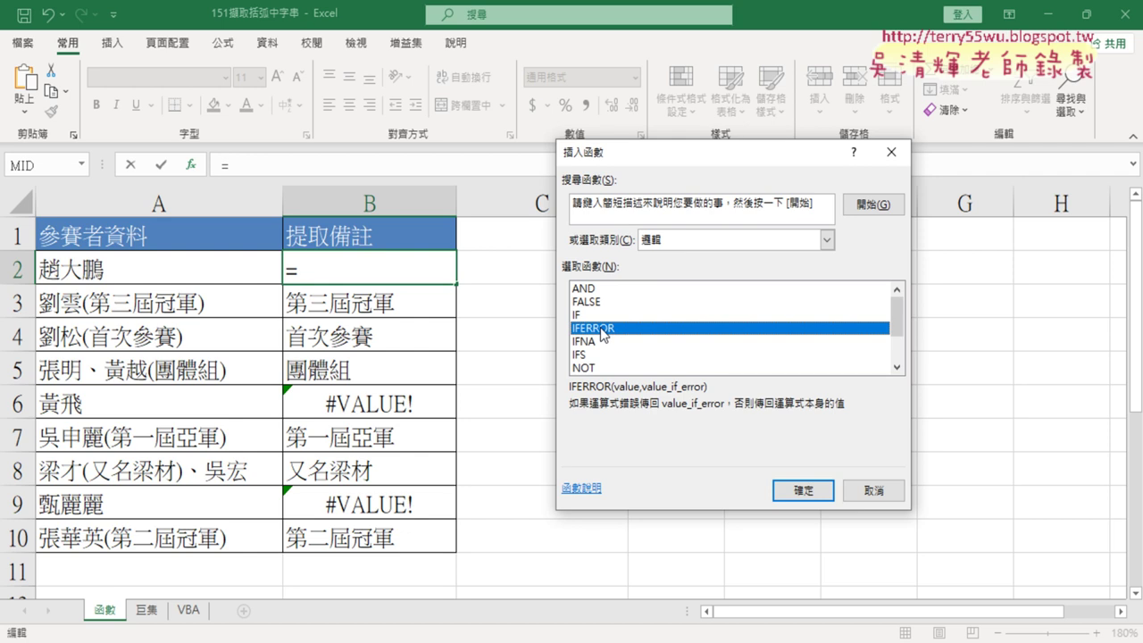
left_click(803, 489)
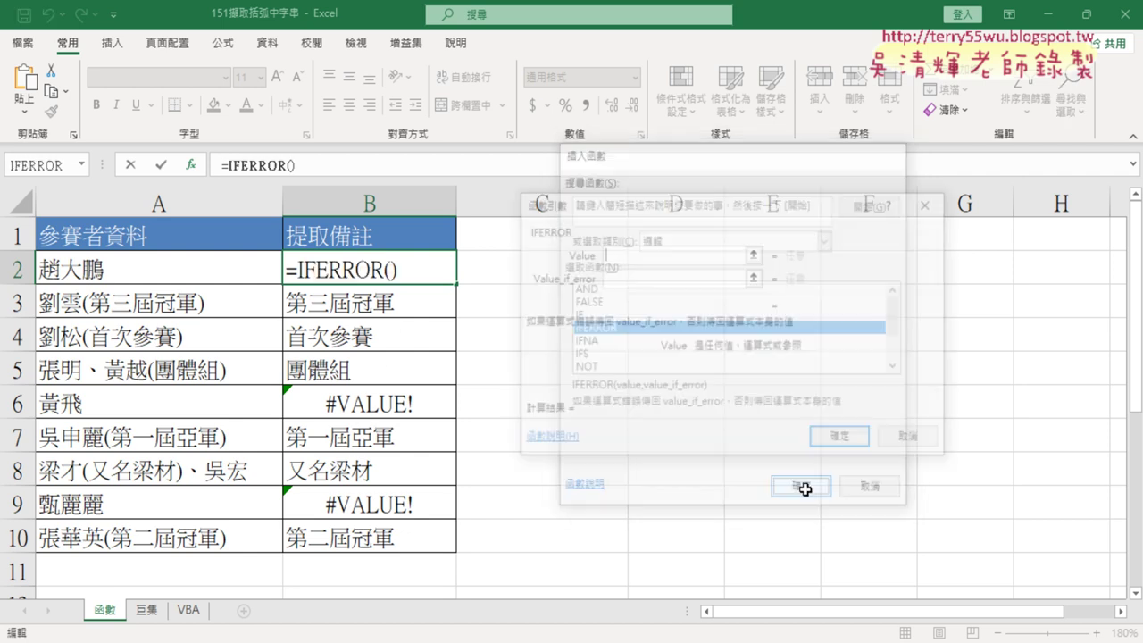
right_click(657, 255)
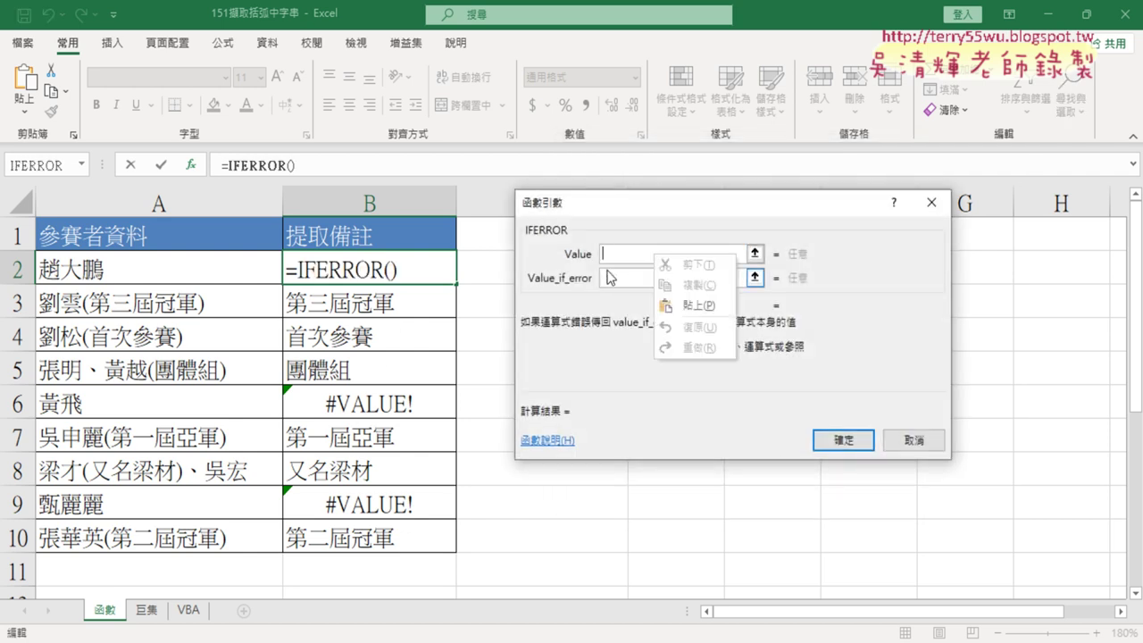
- Paste the MID formula as IFERROR's Value and set Value_if_error to ""
left_click(670, 304)
left_click_drag(720, 253, 536, 237)
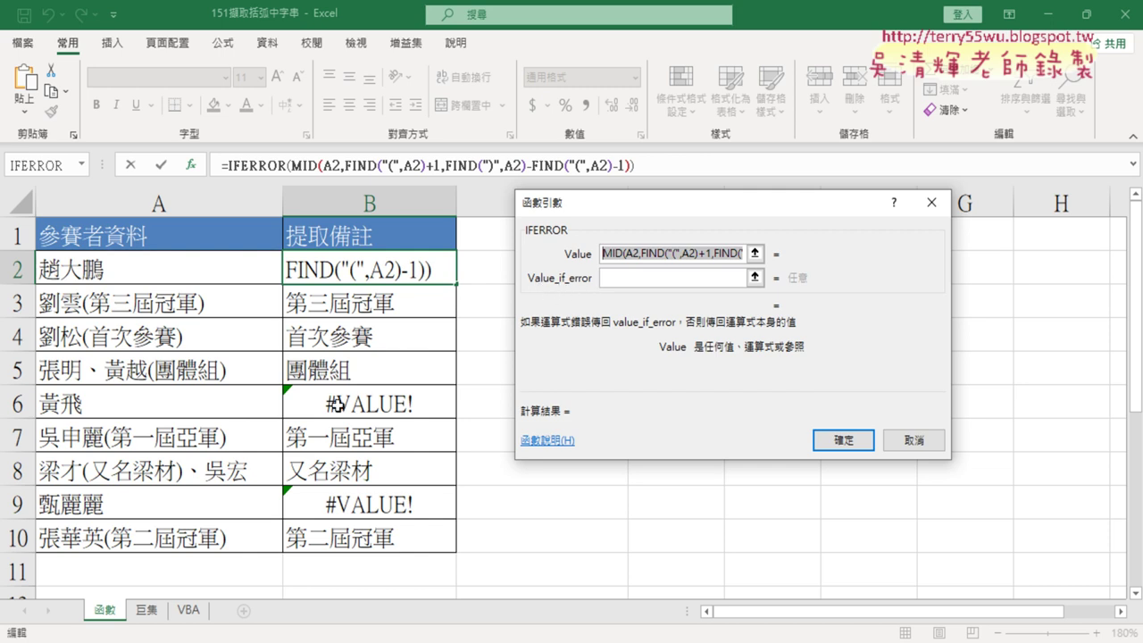
left_click(624, 278)
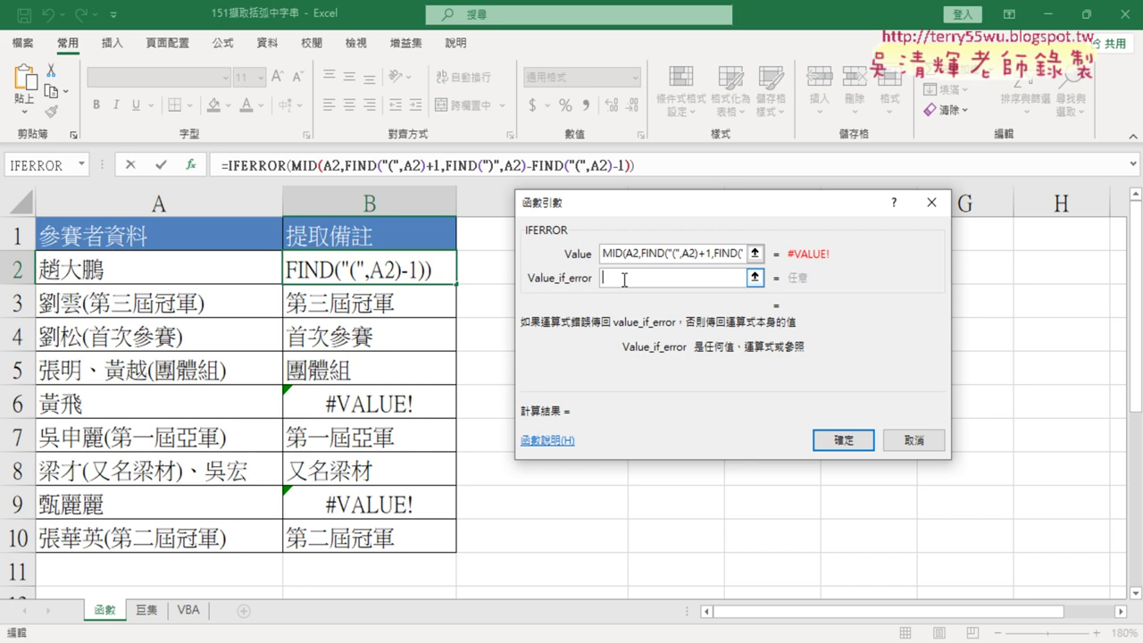
type("\"\"")
key("BackSpace")
key("BackSpace")
type("\"\"")
double_click(623, 280)
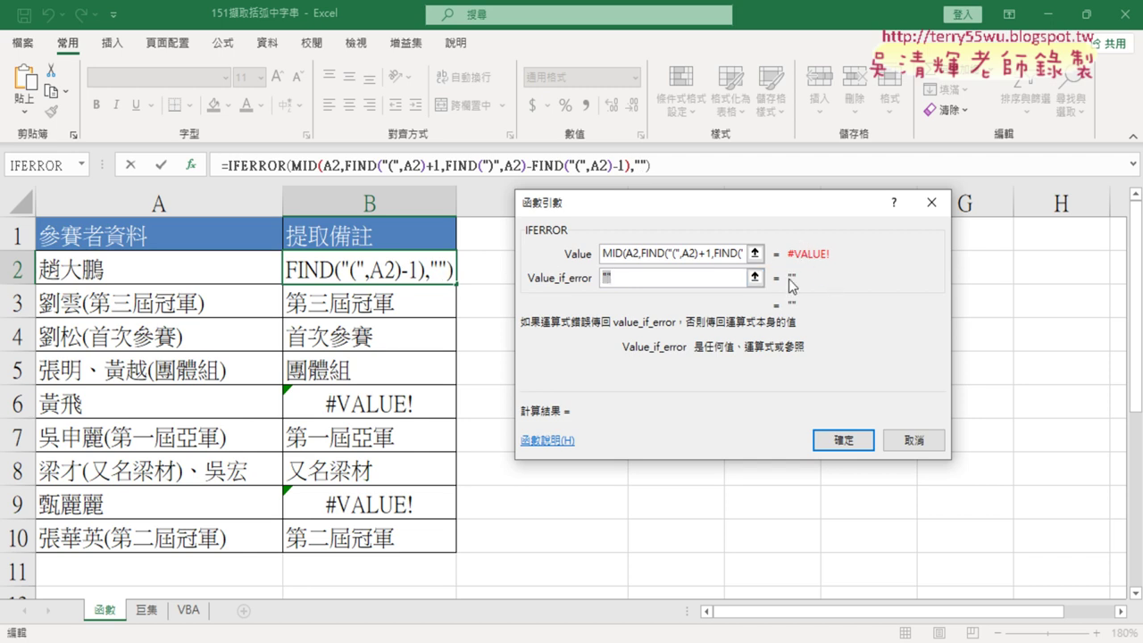
left_click(843, 439)
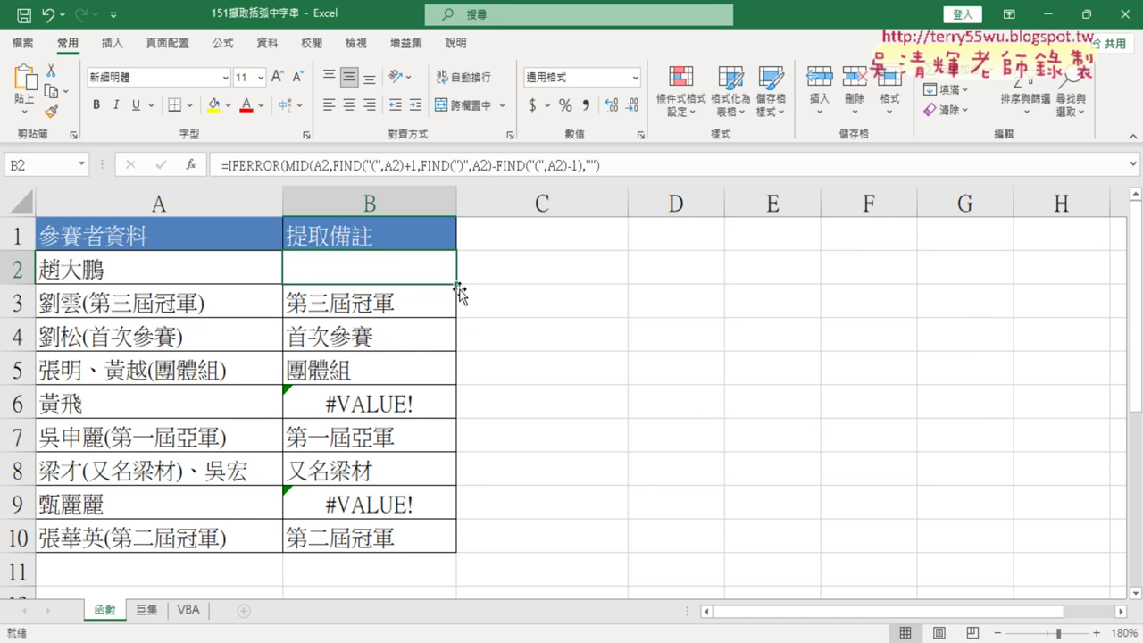
- Copy B2's IFERROR formula down through B10, then adjust several column widths
left_click_drag(455, 284, 450, 553)
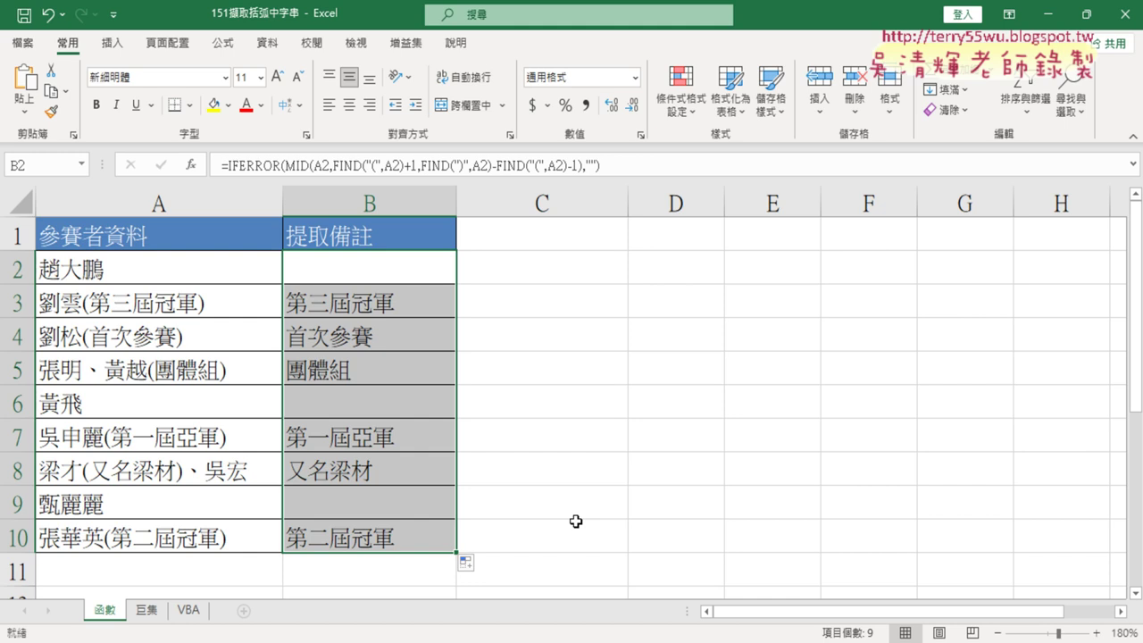
left_click(371, 264)
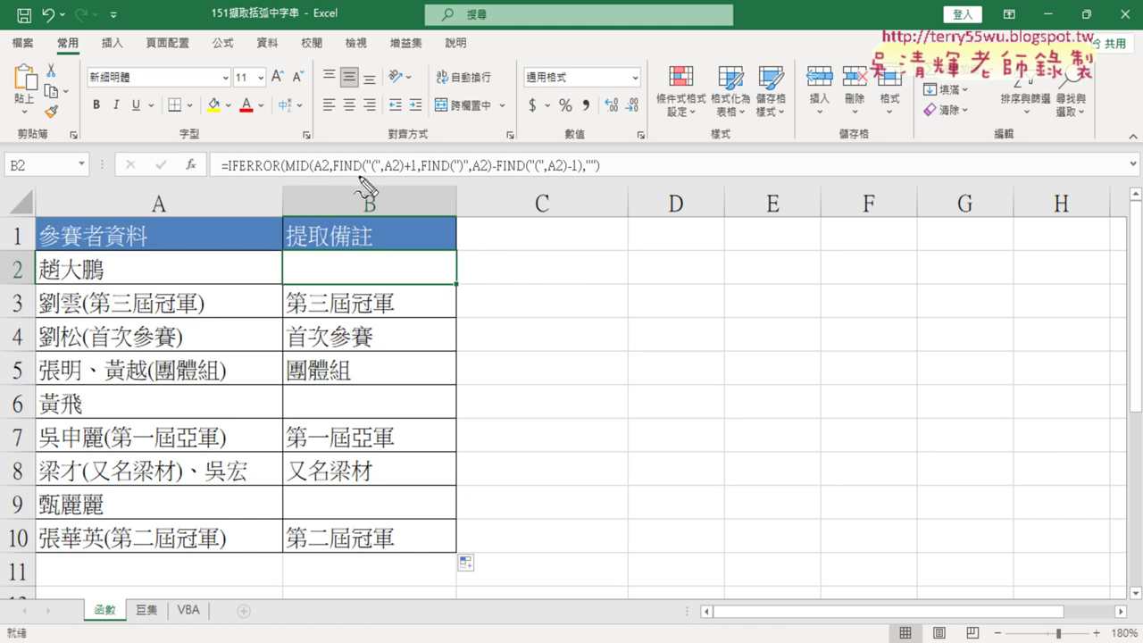
left_click_drag(338, 177, 352, 176)
left_click_drag(290, 176, 302, 176)
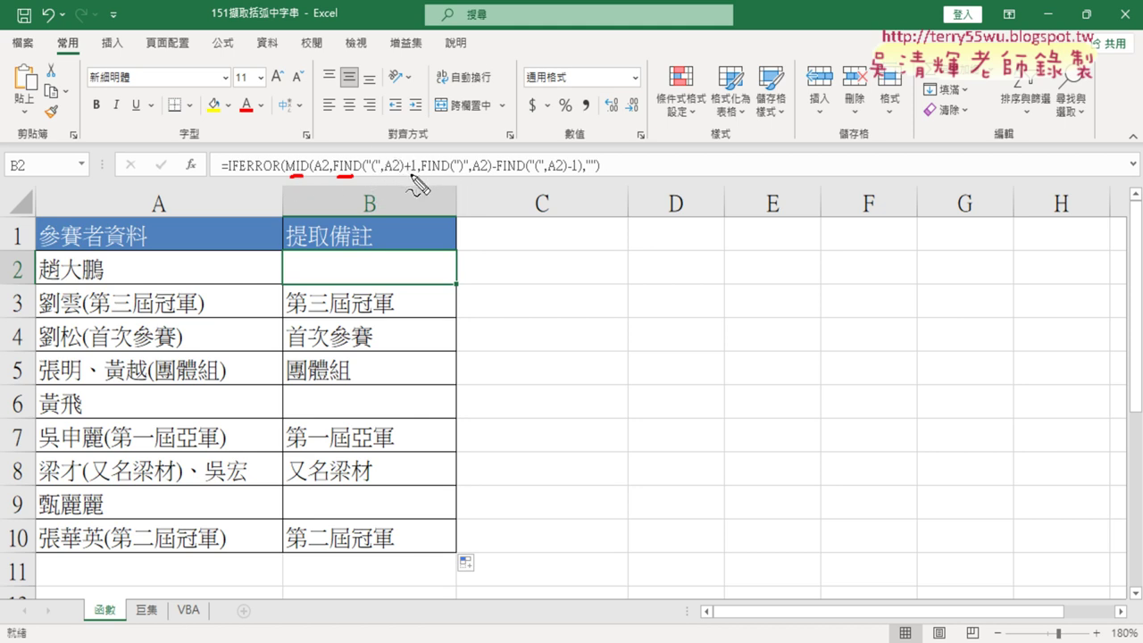
left_click_drag(407, 175, 466, 176)
left_click_drag(565, 175, 574, 175)
left_click(263, 166)
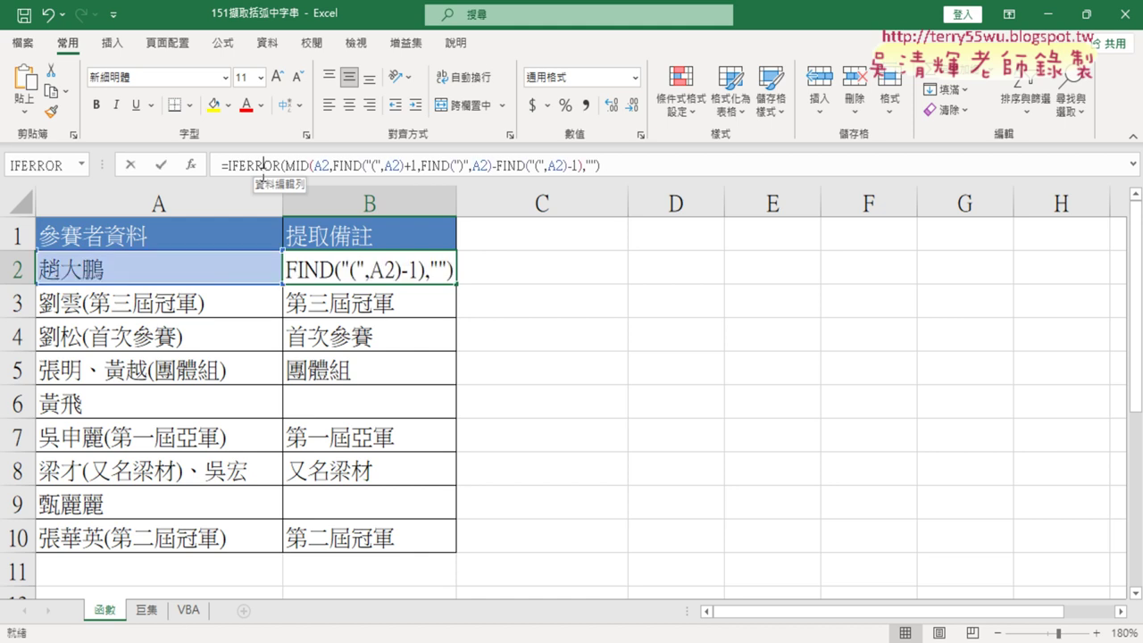
left_click(190, 165)
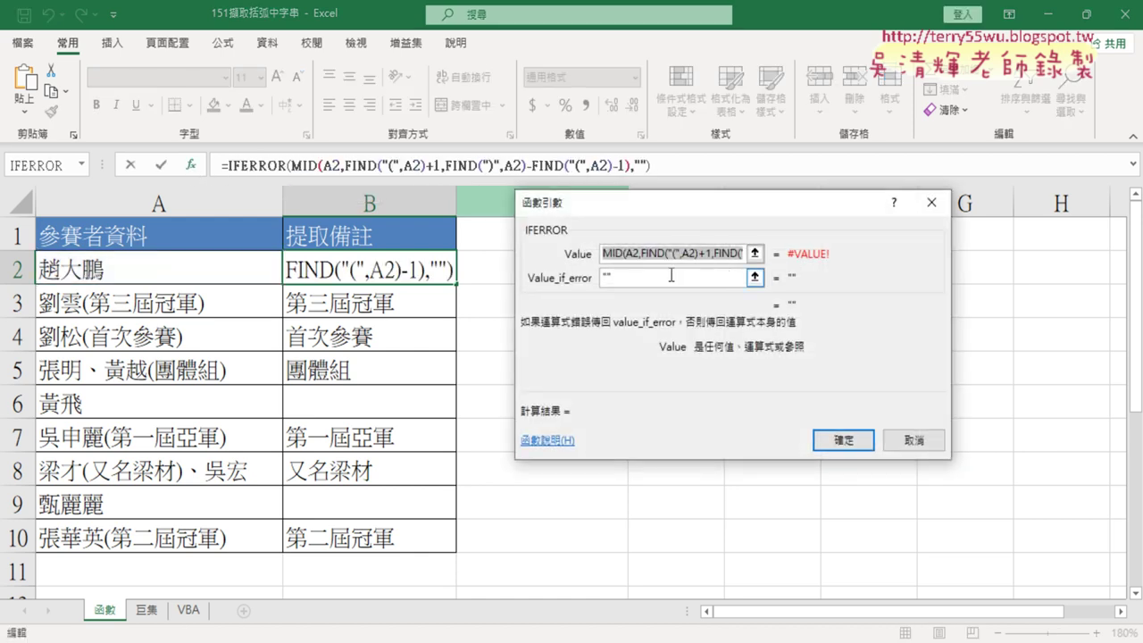
key("Tab")
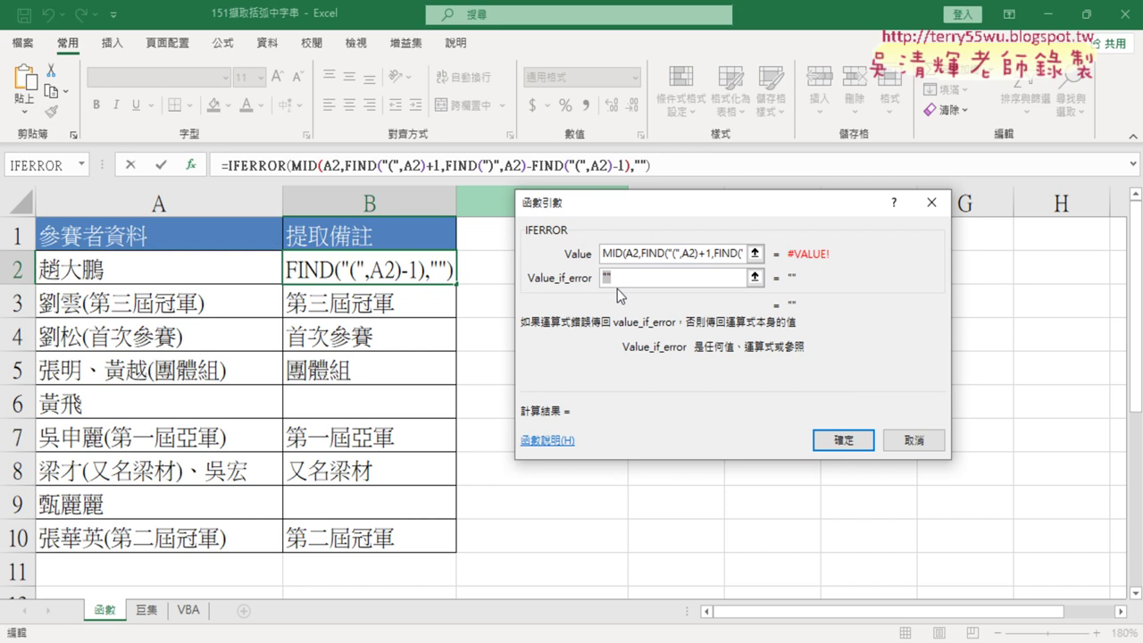
left_click(839, 441)
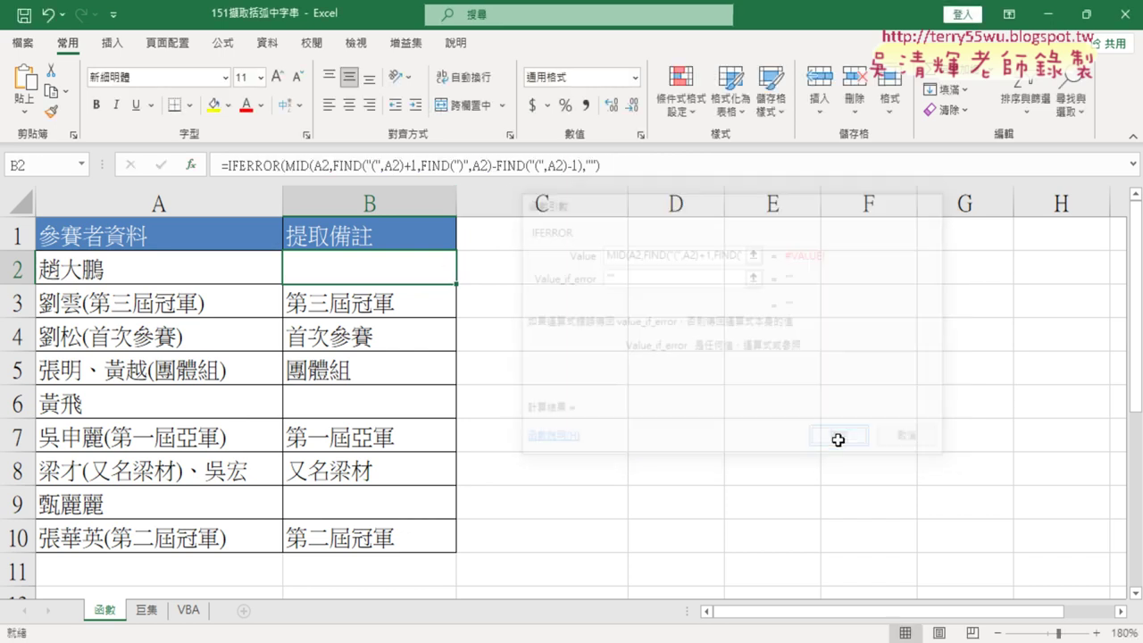